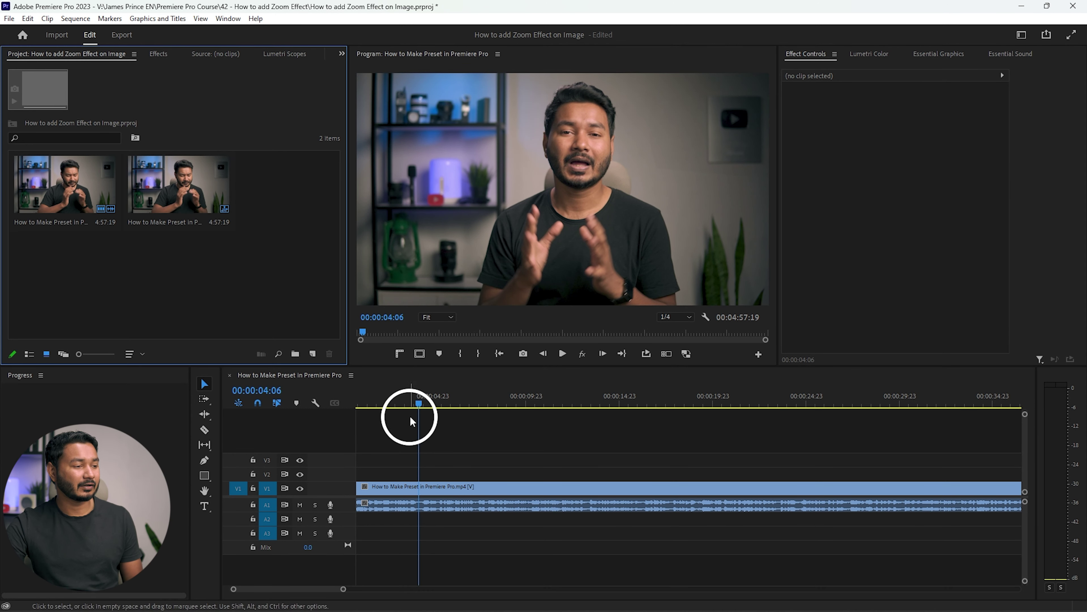
Move the playhead back to 00:00:01:04 near the start of the sequence.
left_click(378, 403)
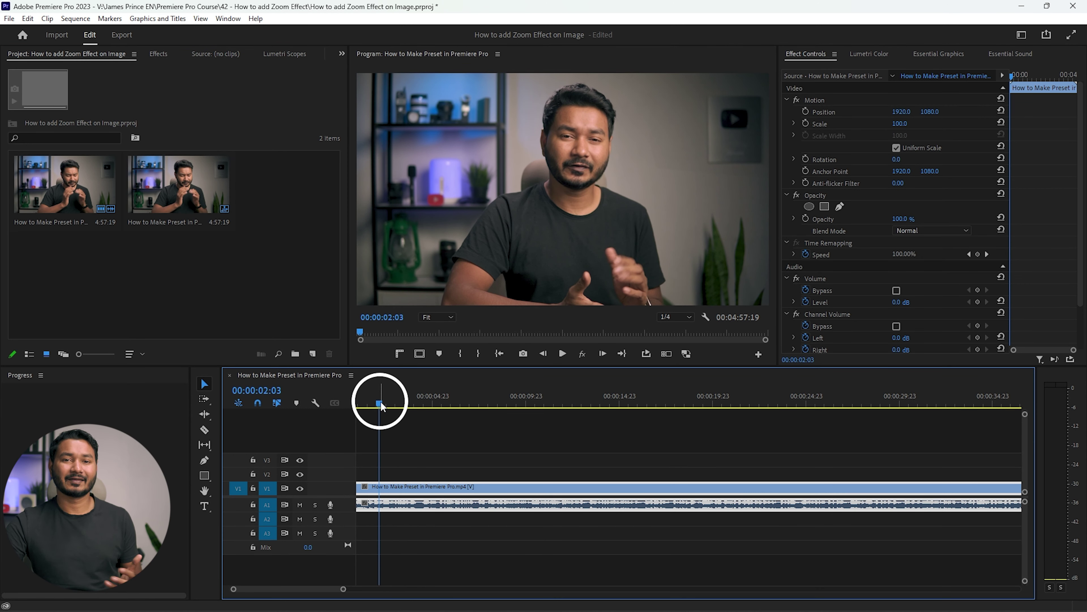
left_click_drag(385, 406, 378, 406)
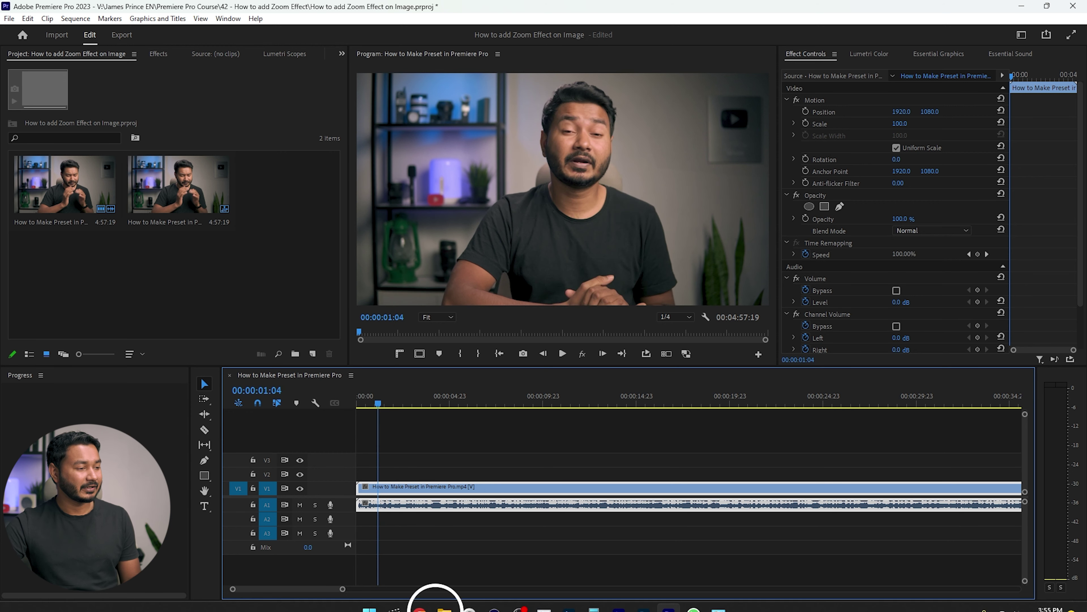
left_click(444, 608)
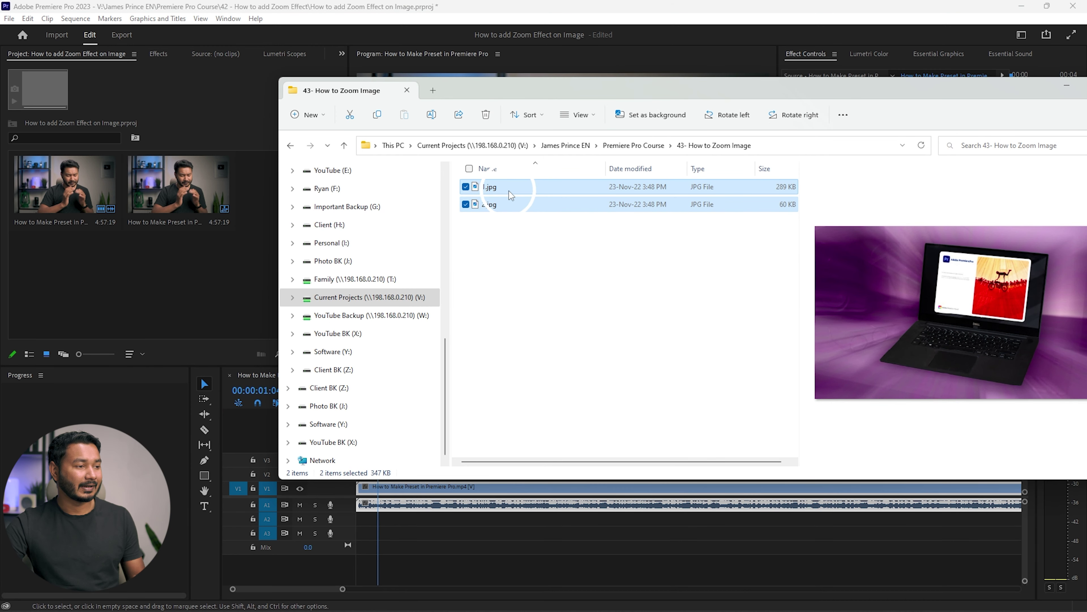
Import 1.jpg and 2.jpg from the '43- How to Zoom Image' folder into the project bin.
left_click_drag(530, 240, 173, 243)
left_click(288, 261)
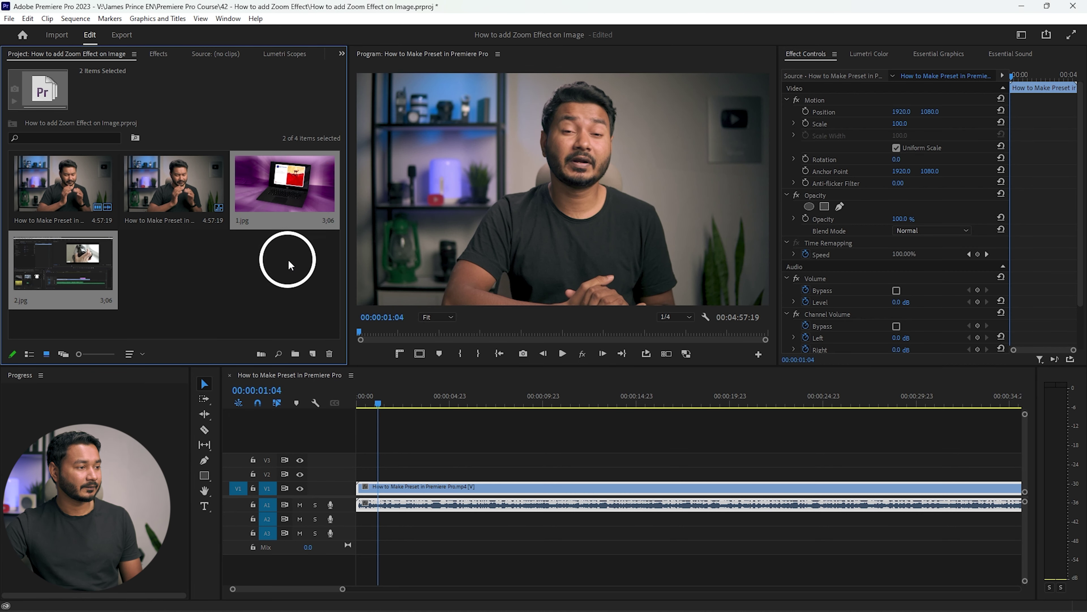
left_click(286, 181)
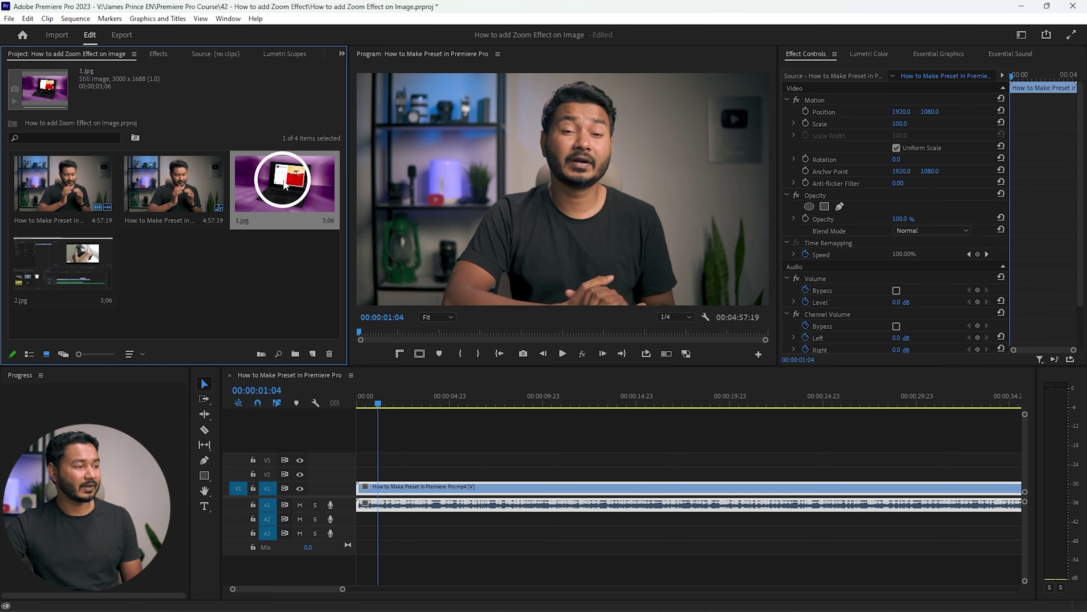
Place 1.jpg on track V2 above the main video, preview it, and extend its end.
left_click_drag(382, 379, 376, 476)
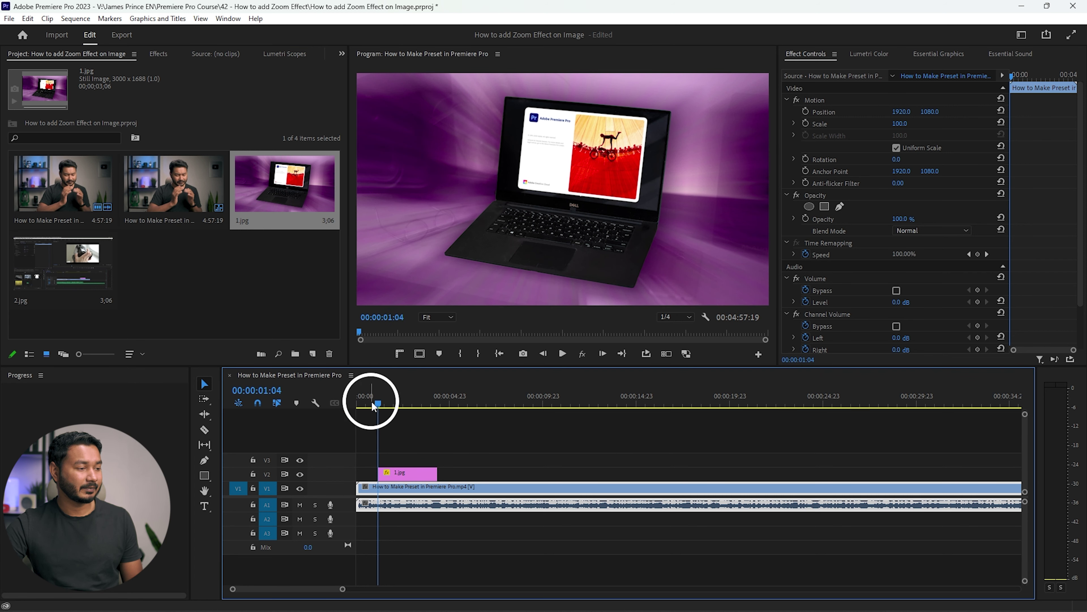
key("space")
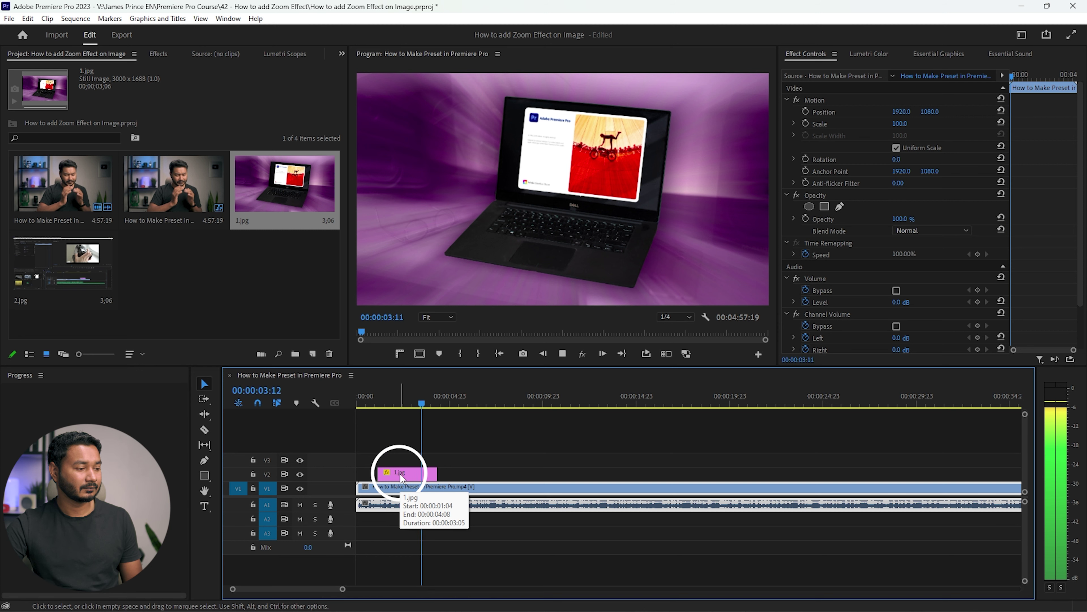
key("space")
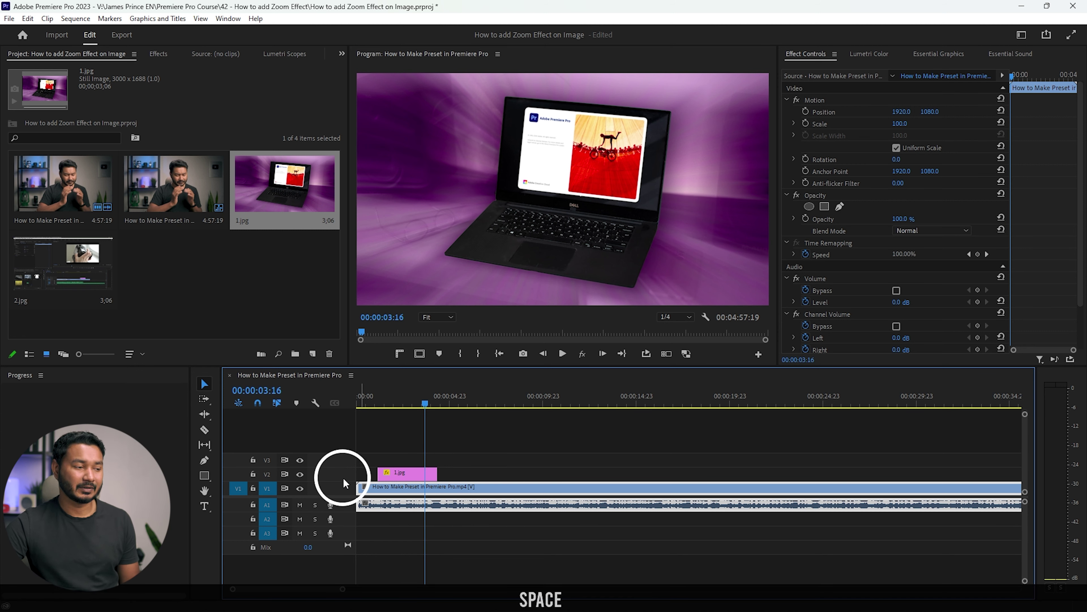
left_click(416, 474)
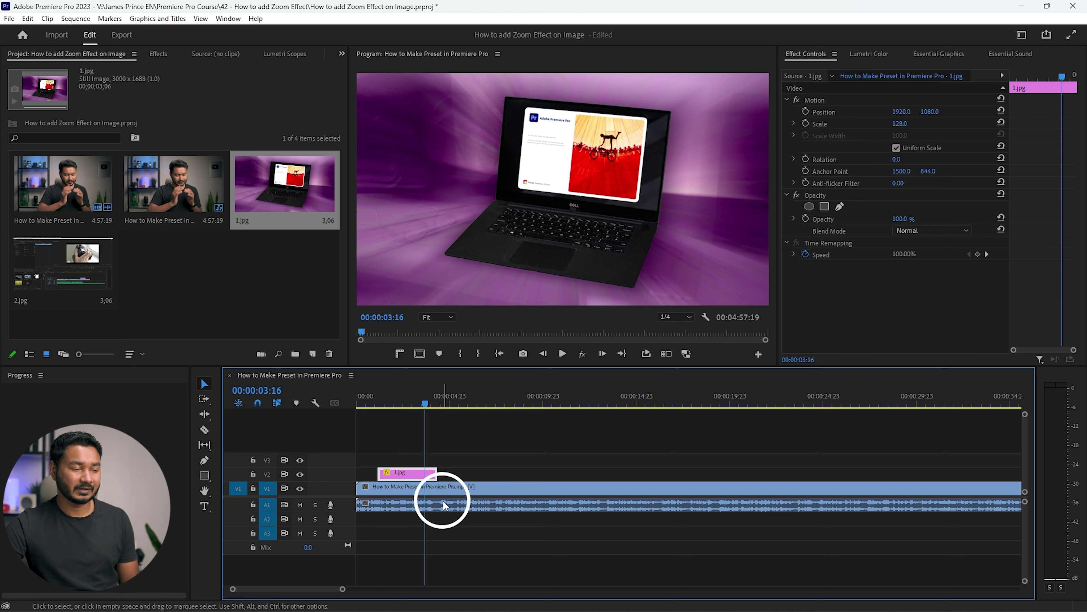
left_click_drag(434, 475, 479, 473)
Scrub the playhead back to the start of the 1.jpg clip.
left_click_drag(421, 404, 379, 410)
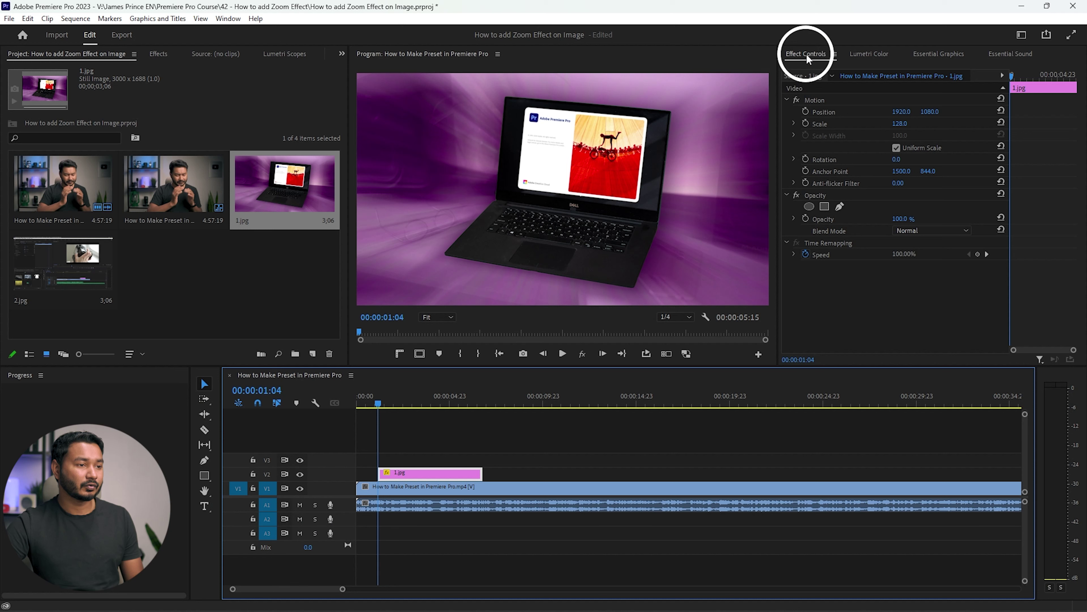
left_click(807, 54)
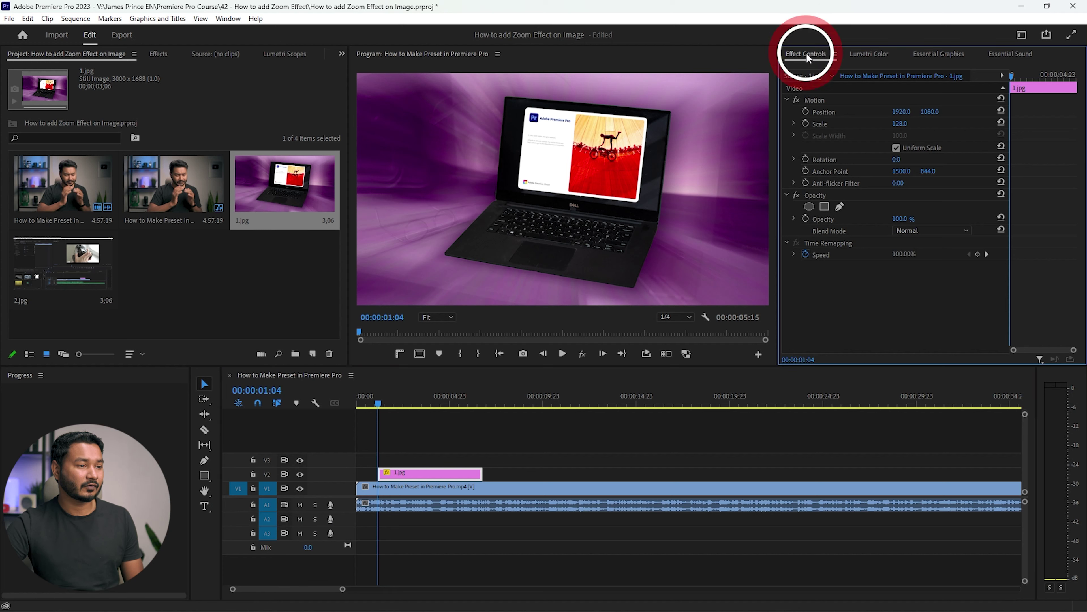
In Effect Controls, reduce 1.jpg's Motion Scale from 128.0 to 88.0.
left_click(231, 22)
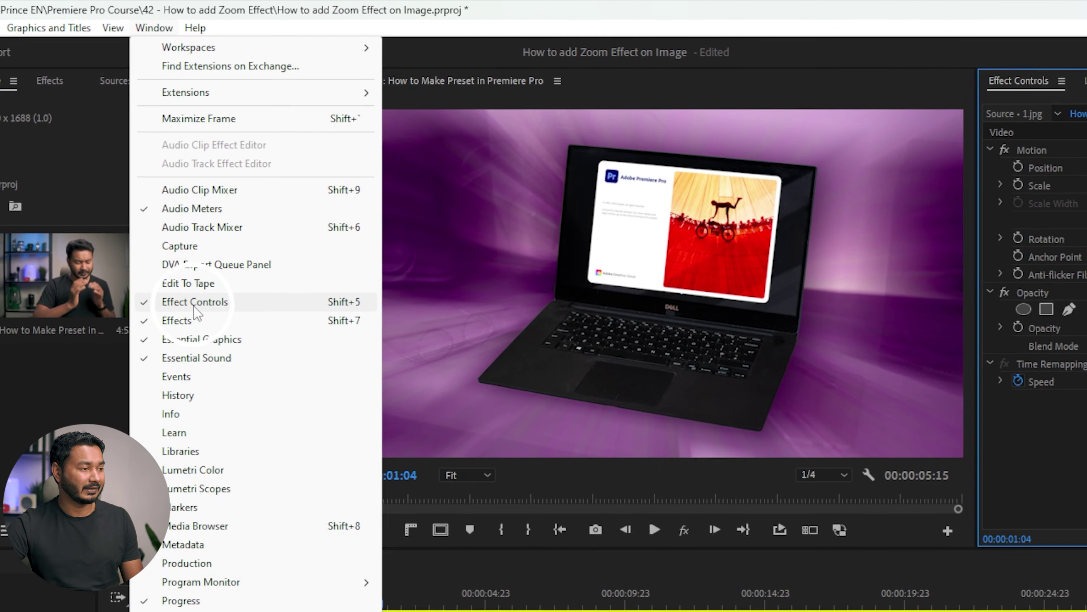
left_click(194, 306)
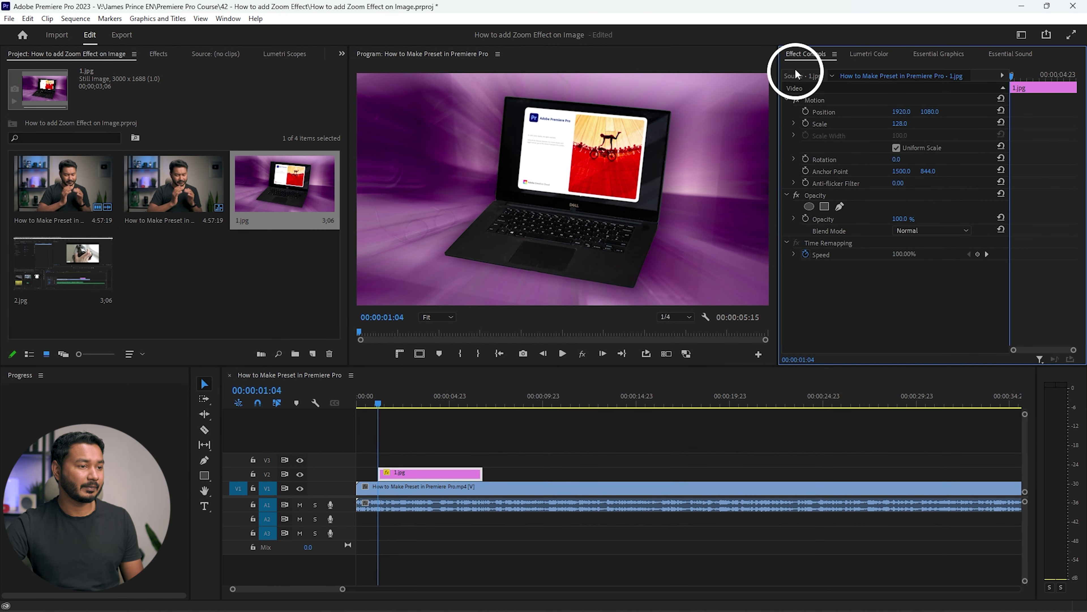
left_click(818, 98)
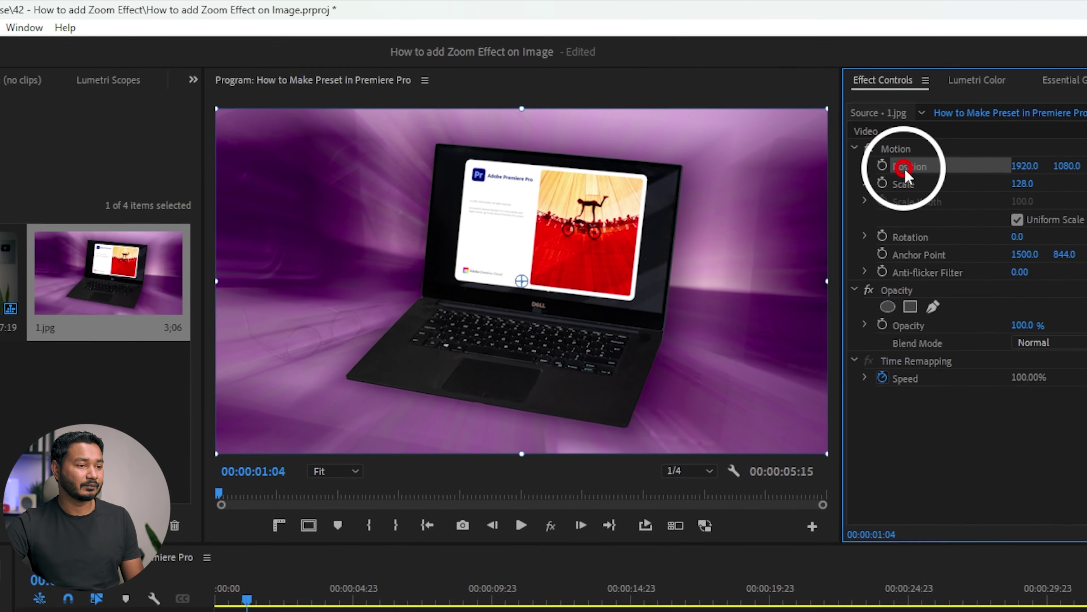
left_click(819, 124)
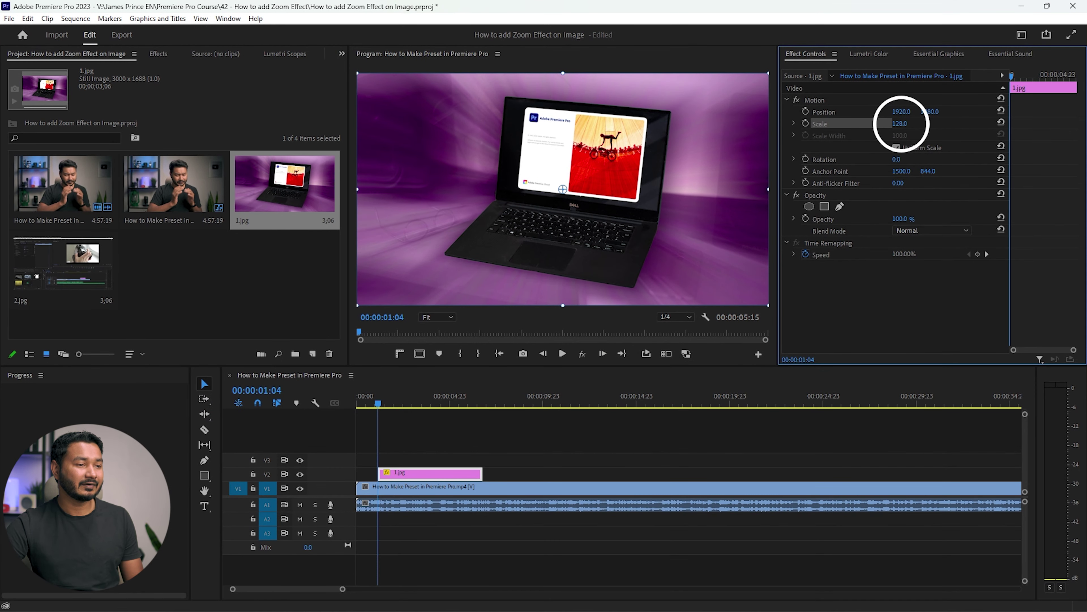
key("Return")
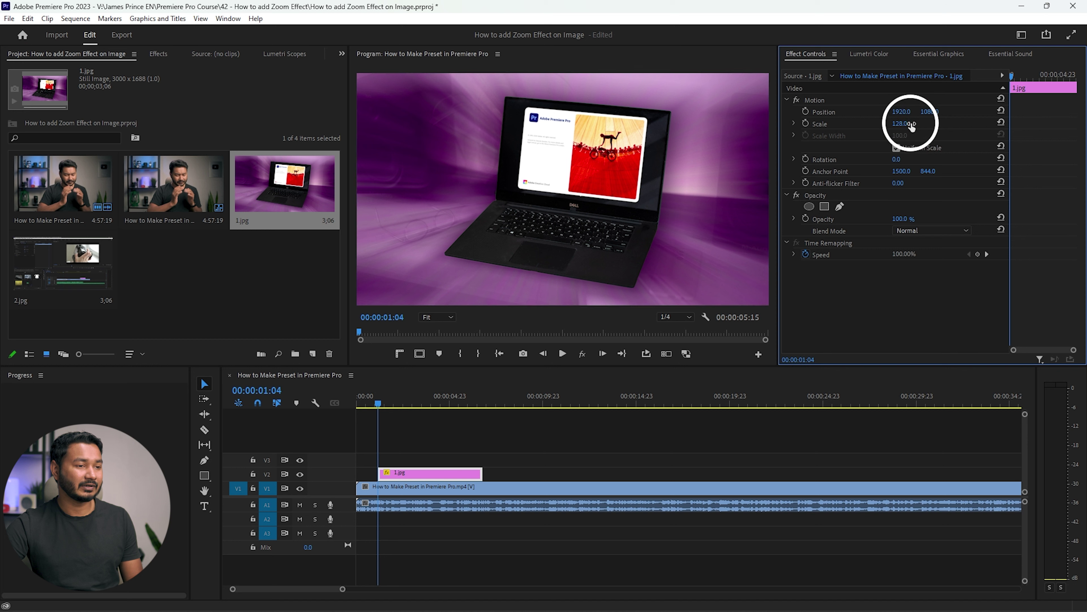
left_click_drag(906, 125, 881, 125)
left_click(762, 243)
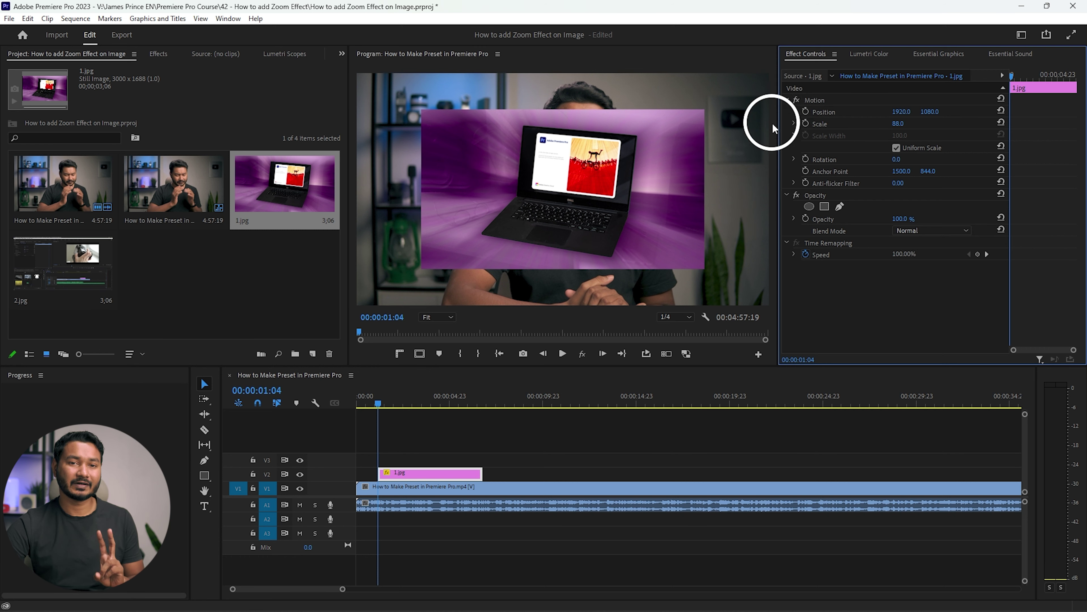
left_click(825, 111)
Keyframe 1.jpg's Scale from 88.0 at 00:00:01:04 up to about 117.0 at 00:00:03:15.
left_click(823, 124)
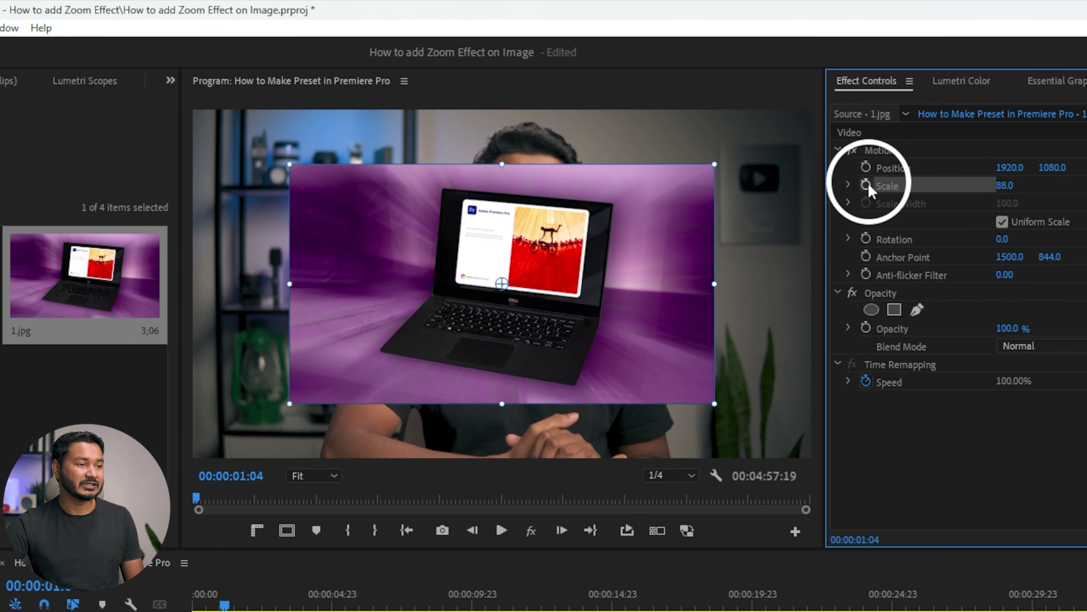
left_click(868, 168)
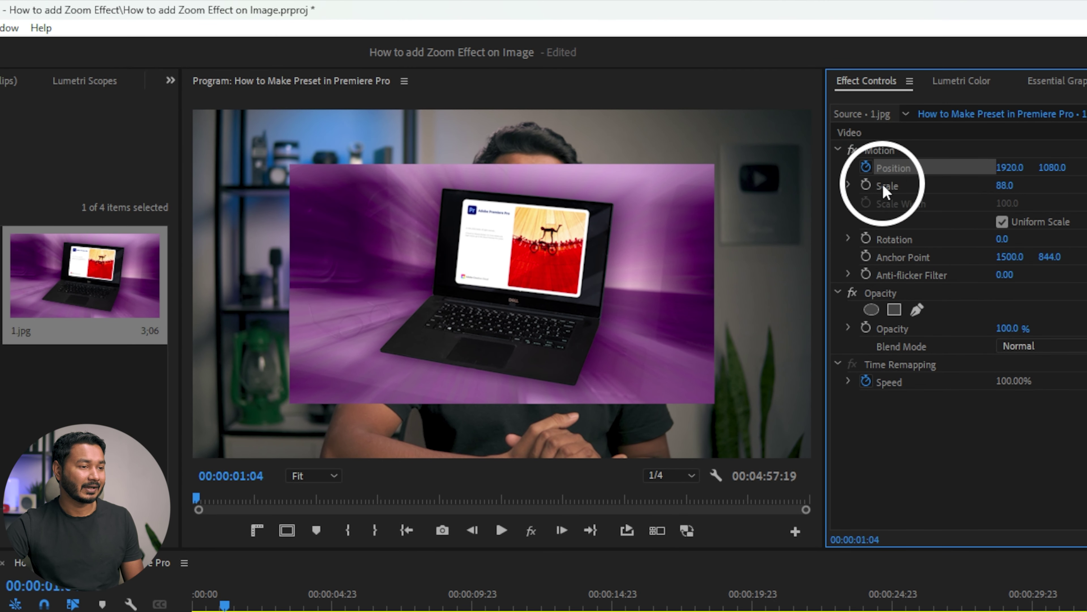
left_click(867, 186)
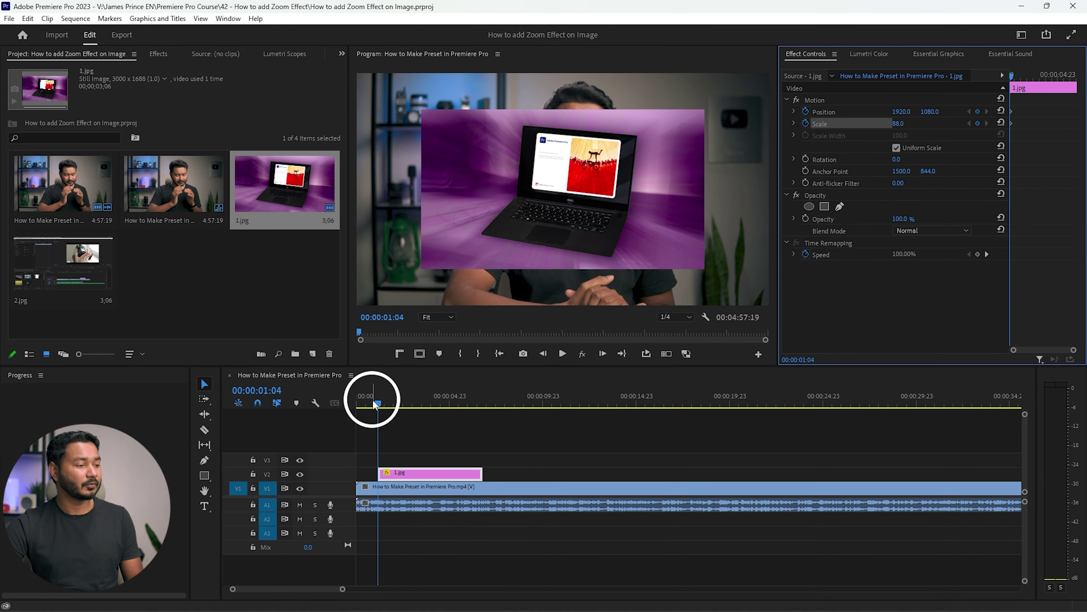
left_click_drag(372, 390, 422, 412)
left_click(904, 125)
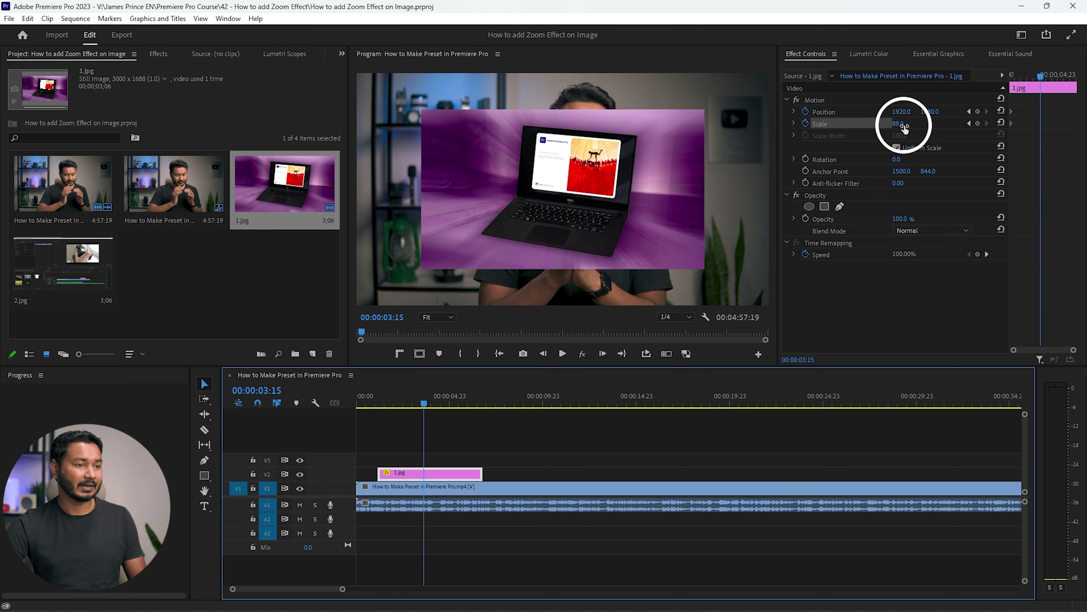
left_click(902, 123)
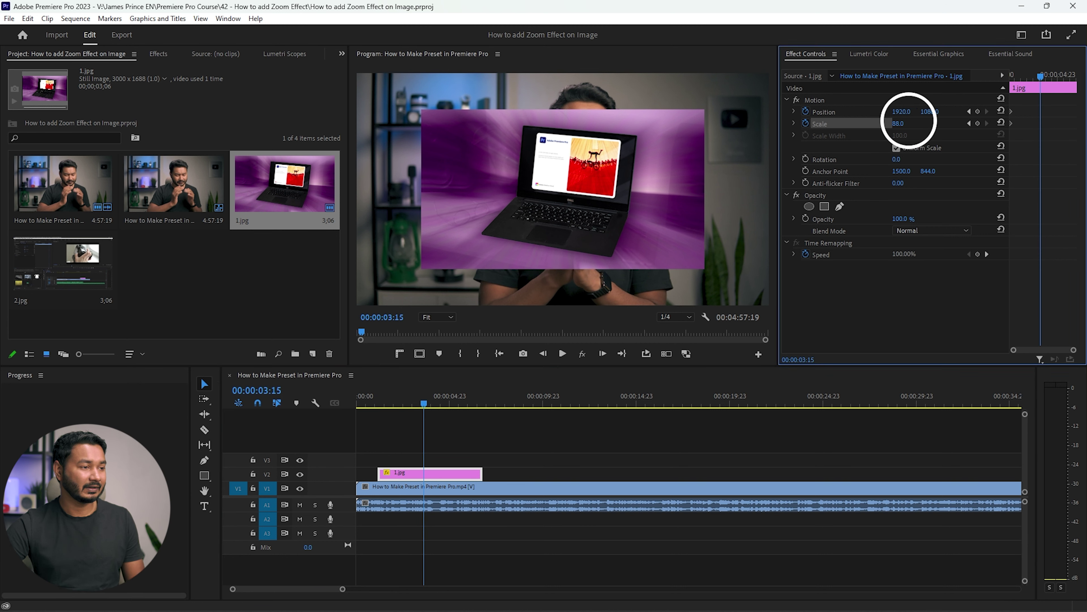
left_click_drag(941, 120, 968, 124)
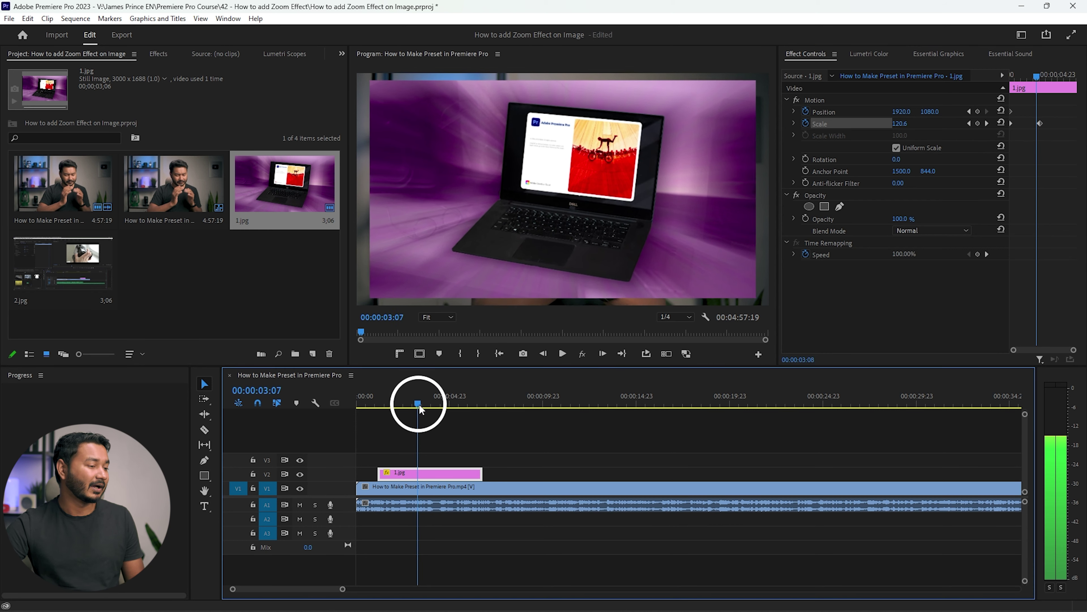
Drag 1.jpg's end Scale keyframe later, to about 00:00:06:14, and preview the slower zoom.
left_click_drag(421, 401, 380, 402)
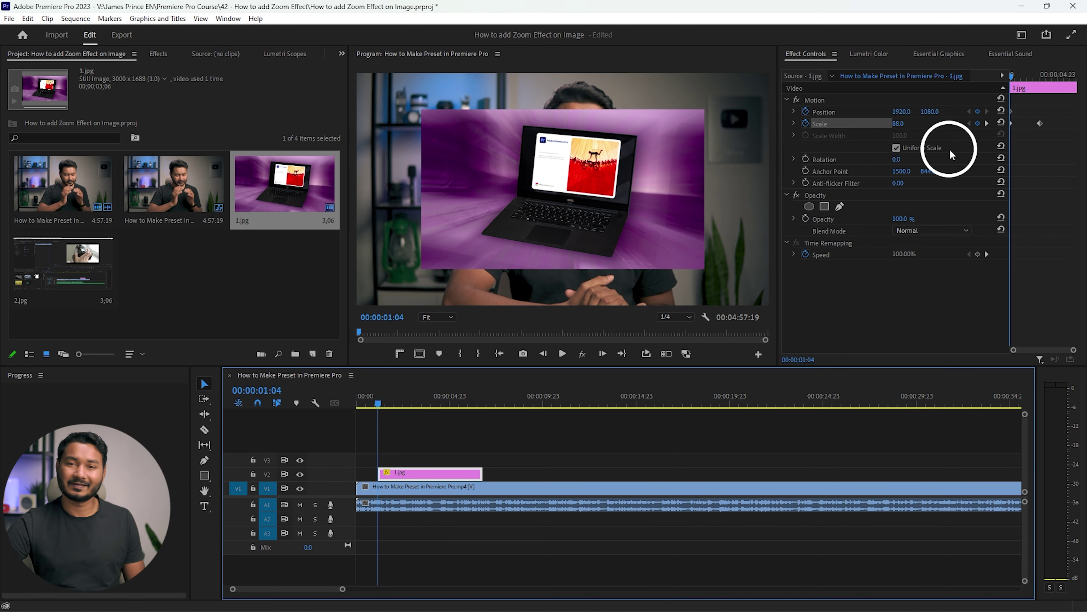
key("space")
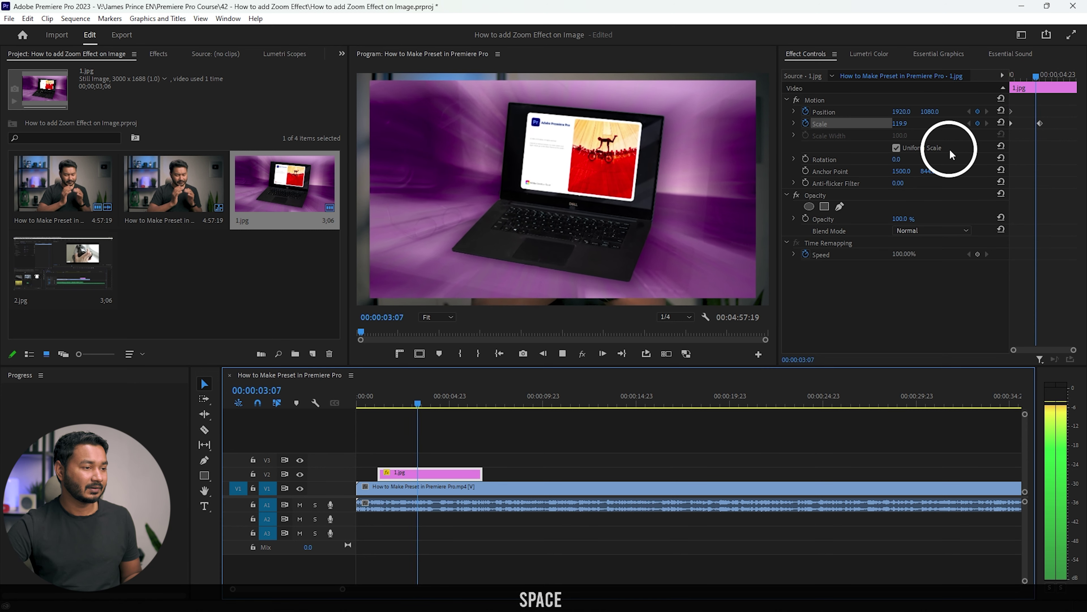
left_click(1046, 124)
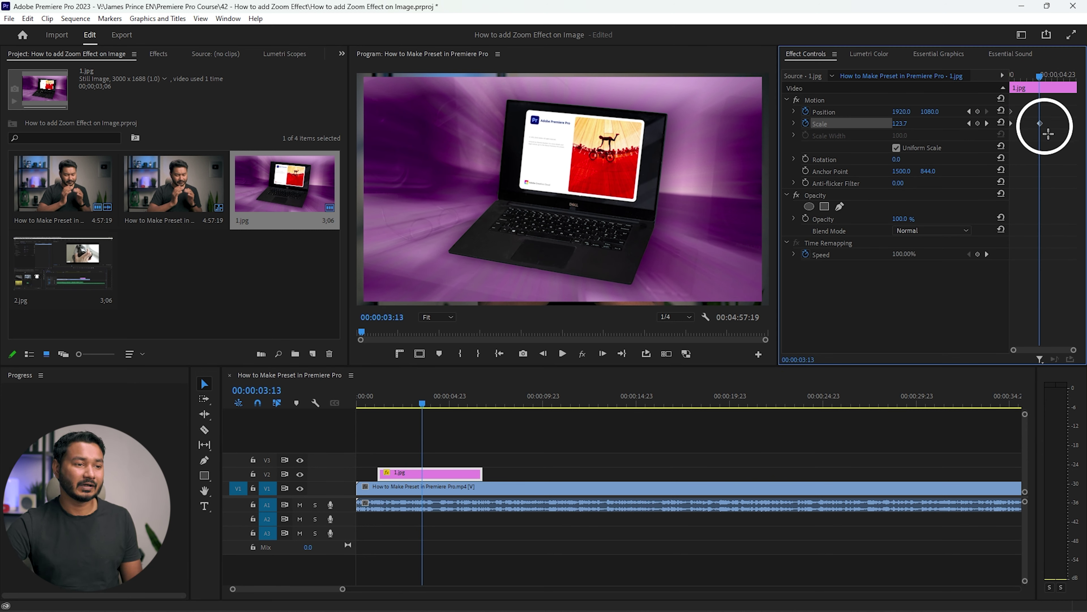
left_click(1028, 123)
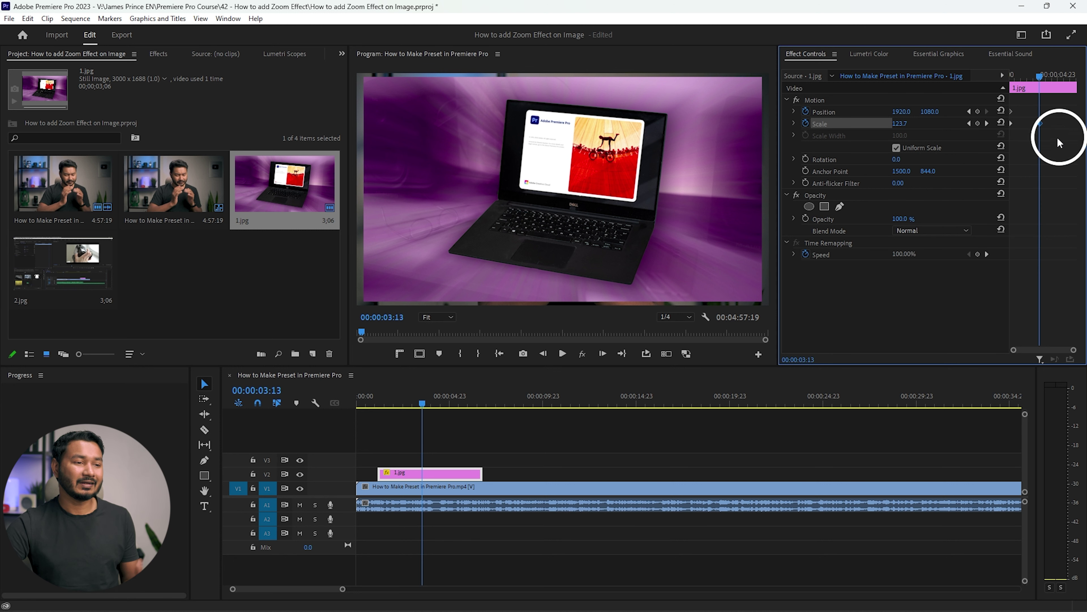
left_click_drag(1039, 126, 1083, 124)
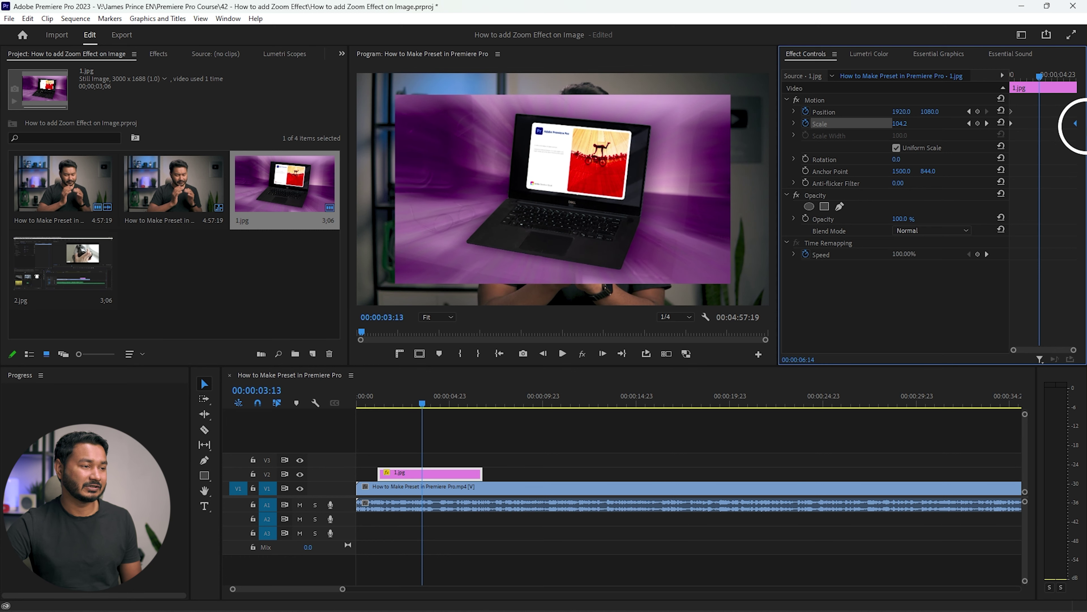
left_click(379, 404)
key("space")
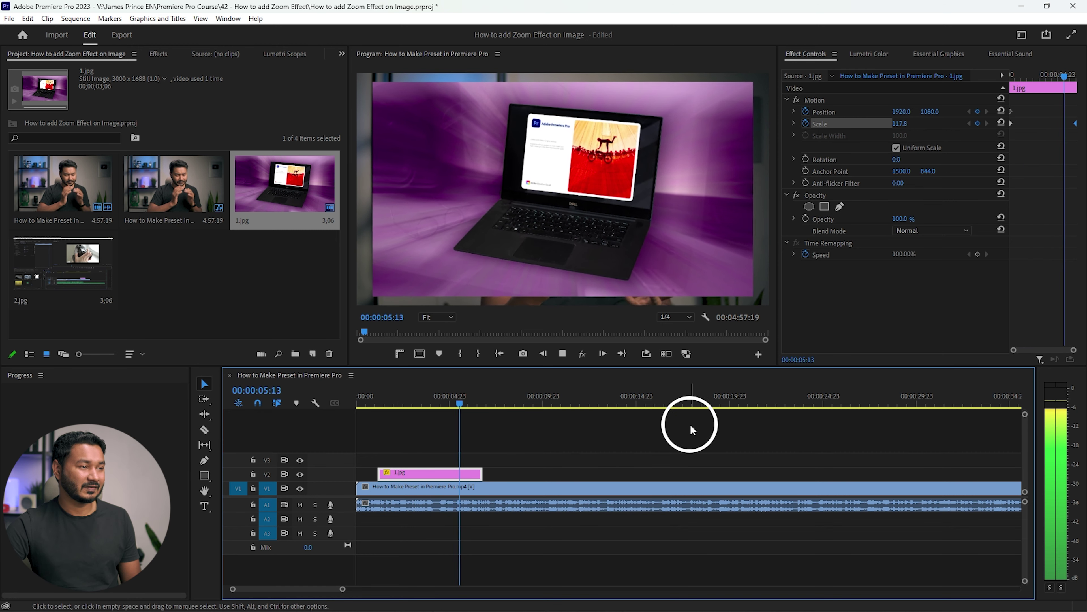
key("space")
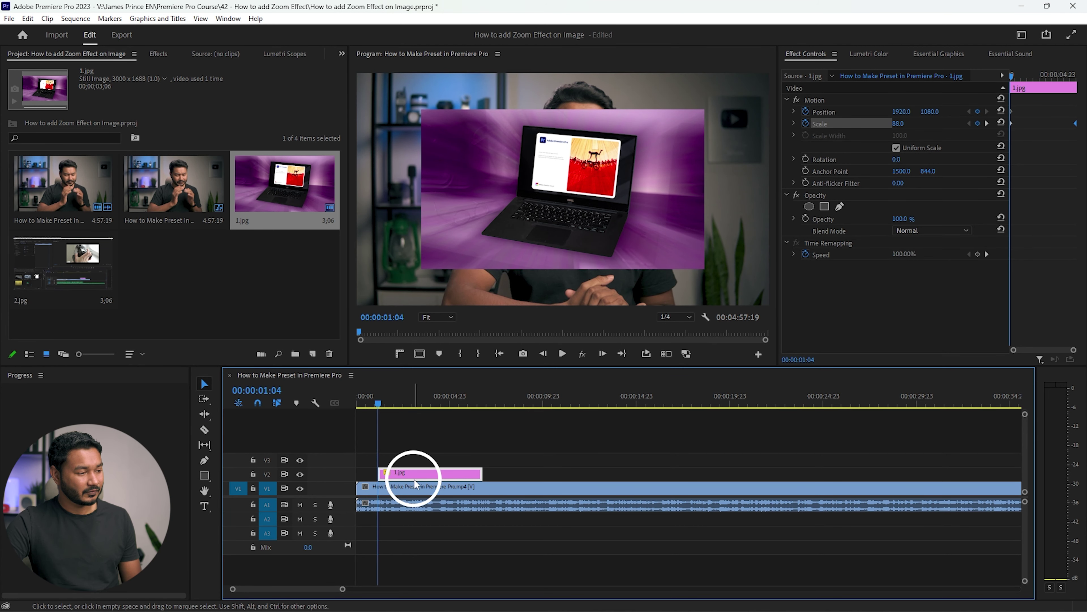
Move 1.jpg up to track V3 and create a new 3840×2160 Color Matte.
left_click_drag(409, 473, 412, 464)
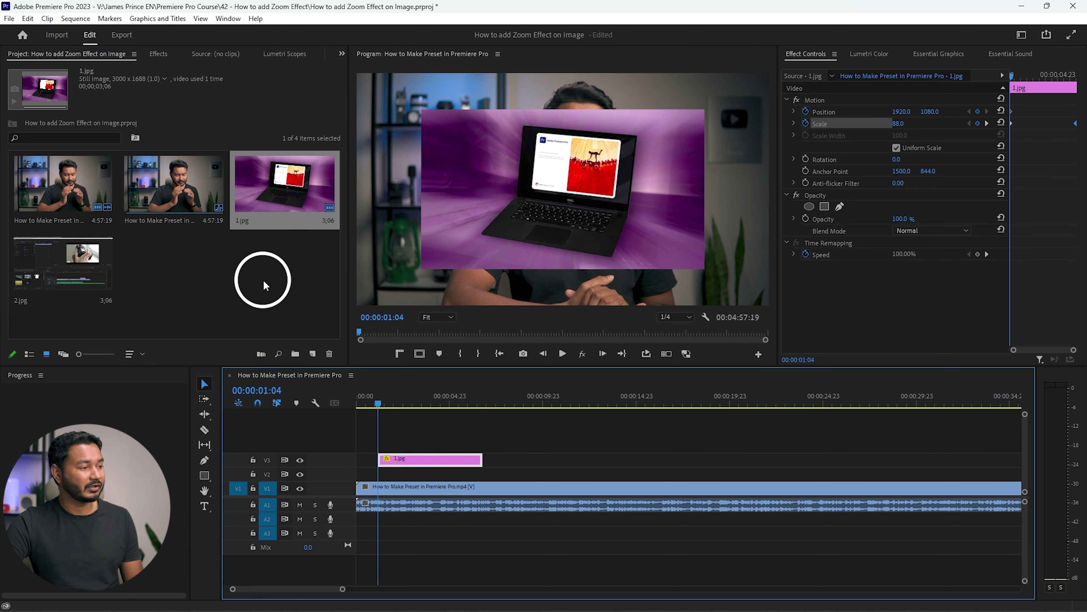
right_click(250, 266)
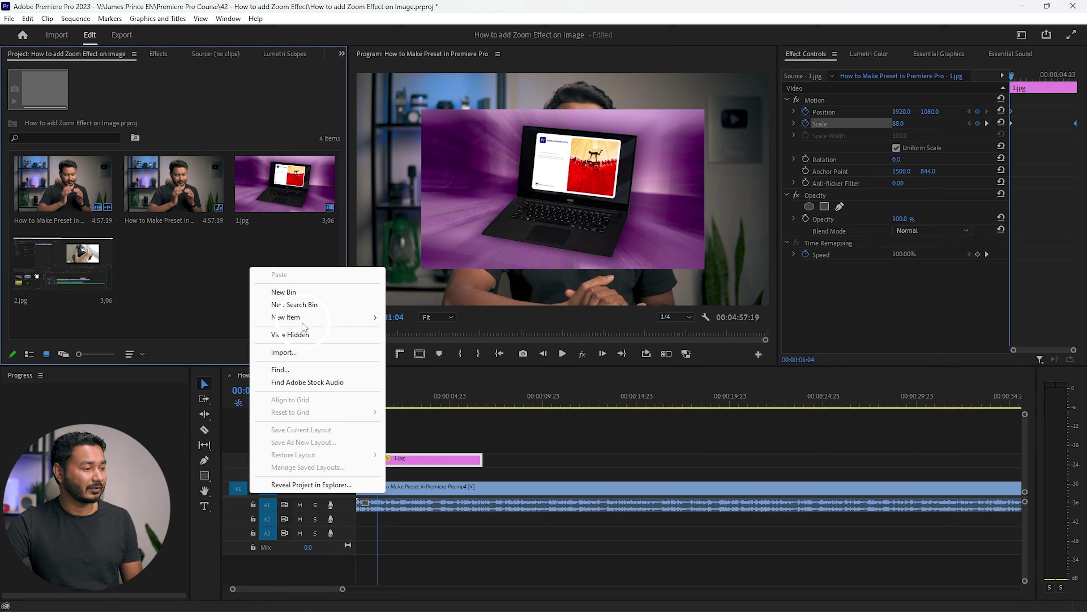
mouse_move(304, 317)
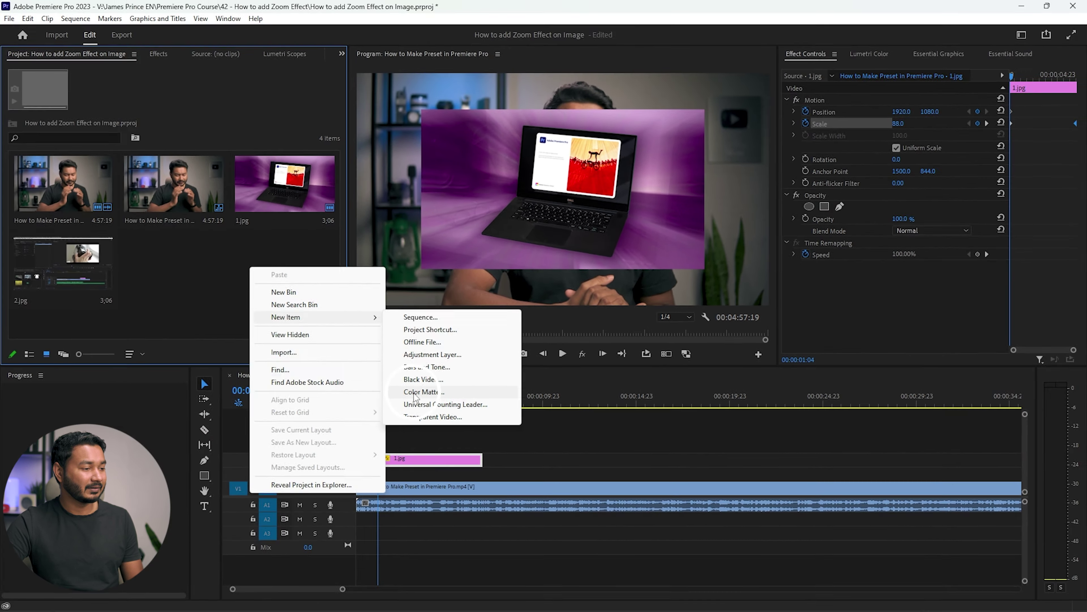
left_click(334, 422)
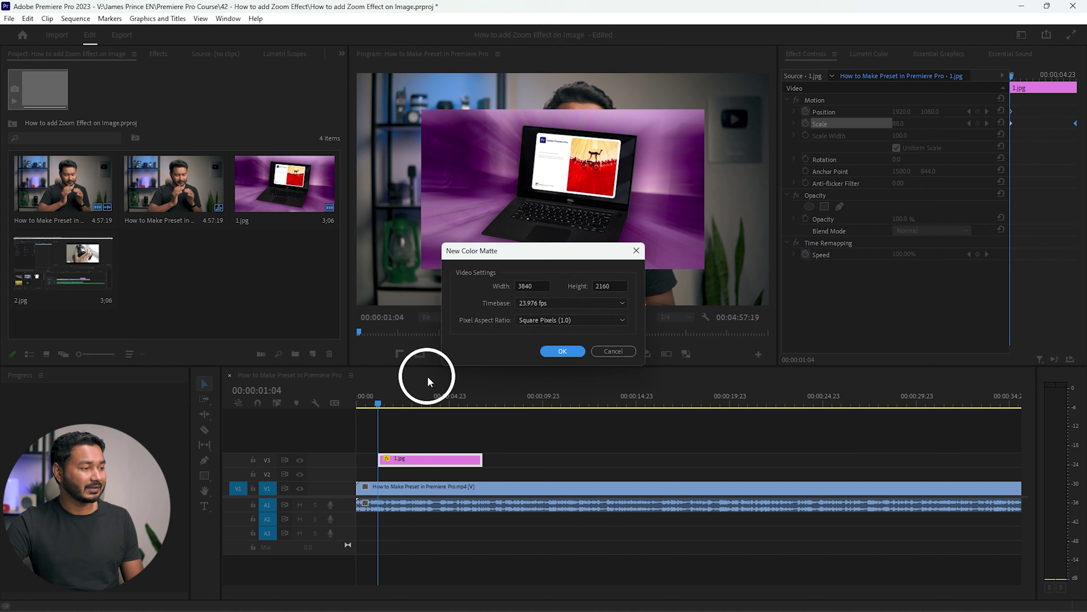
left_click(562, 351)
Make the matte pure white FFFFFF, keep the name Color Matte, and place it on V2.
left_click_drag(485, 328, 394, 400)
left_click_drag(490, 331, 376, 405)
left_click(674, 234)
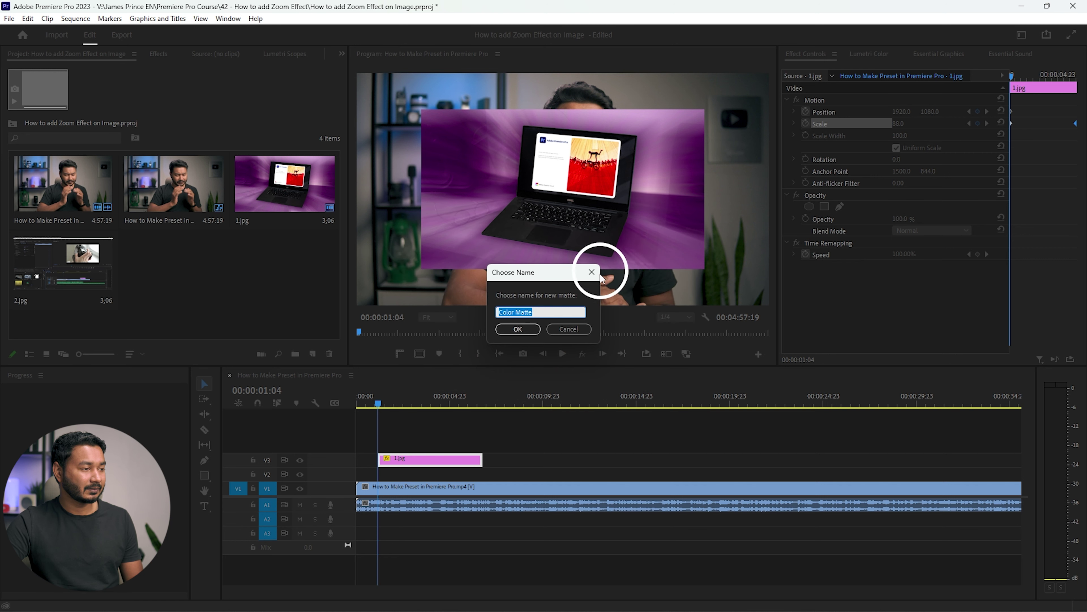
left_click(530, 329)
left_click_drag(200, 301, 483, 474)
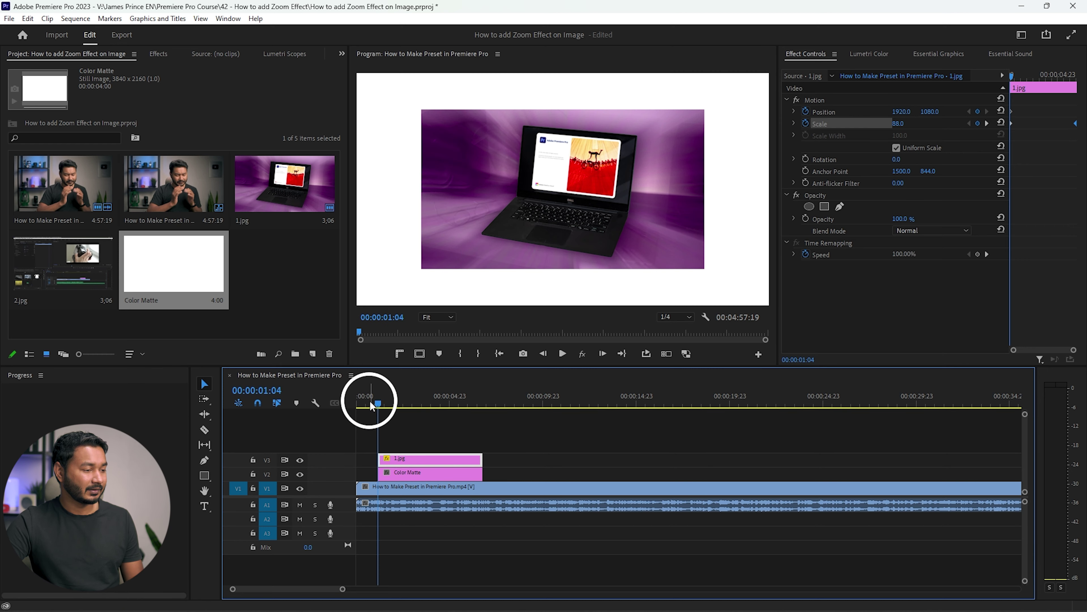
Trim the white matte to end with 1.jpg, then add 2.jpg to V3 around 00:00:09:04.
left_click(368, 402)
key("space")
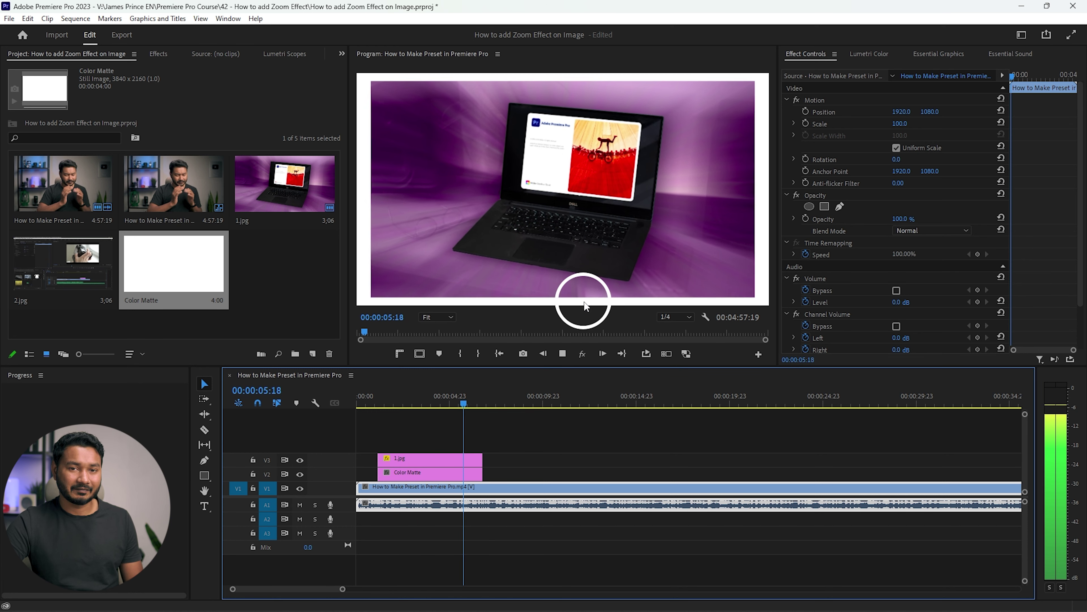
left_click(478, 424)
left_click_drag(75, 267, 617, 457)
left_click_drag(551, 401, 530, 401)
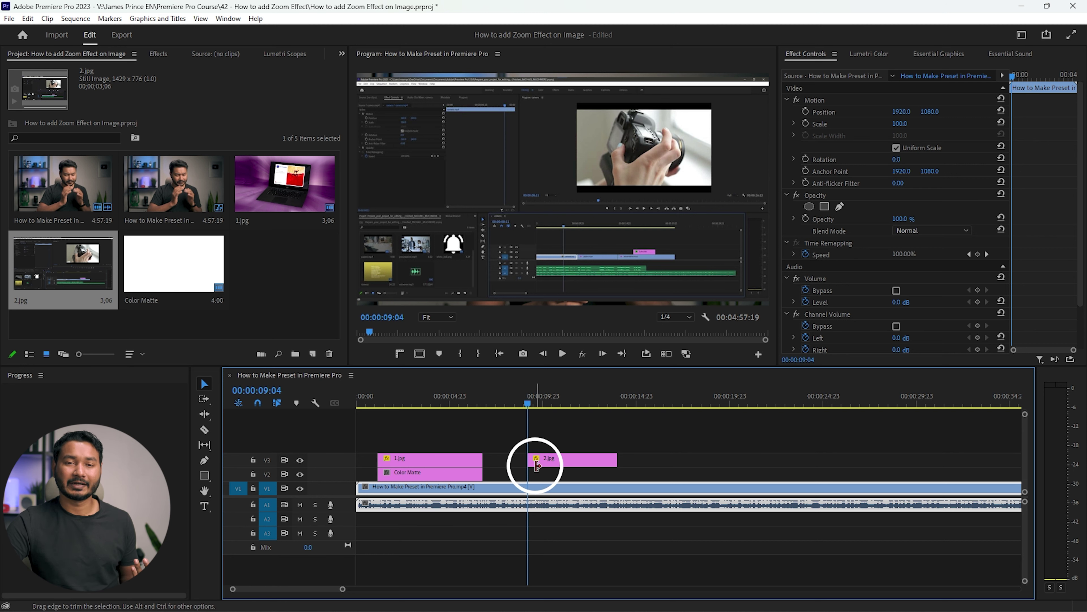
Copy 1.jpg's Motion attributes, paste them onto 2.jpg, and preview its zoom from 88.0.
left_click(440, 463)
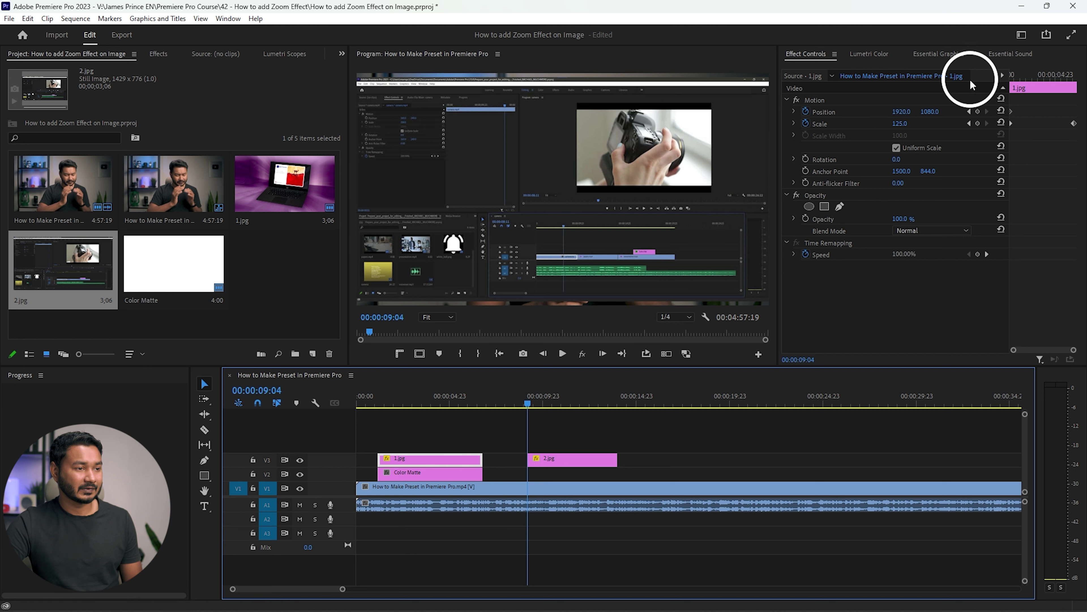
right_click(826, 97)
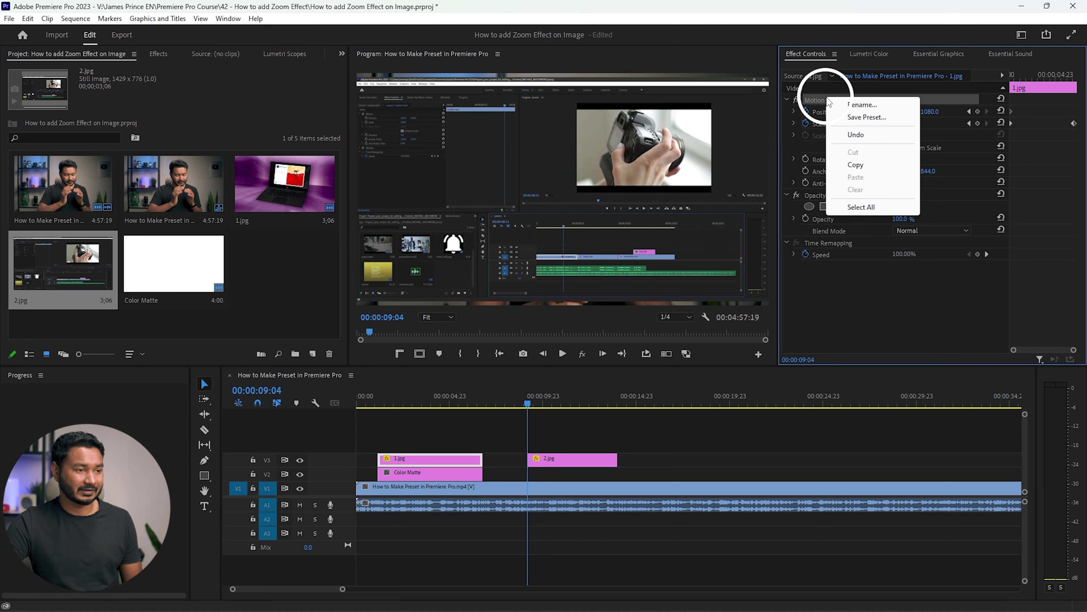
left_click(856, 165)
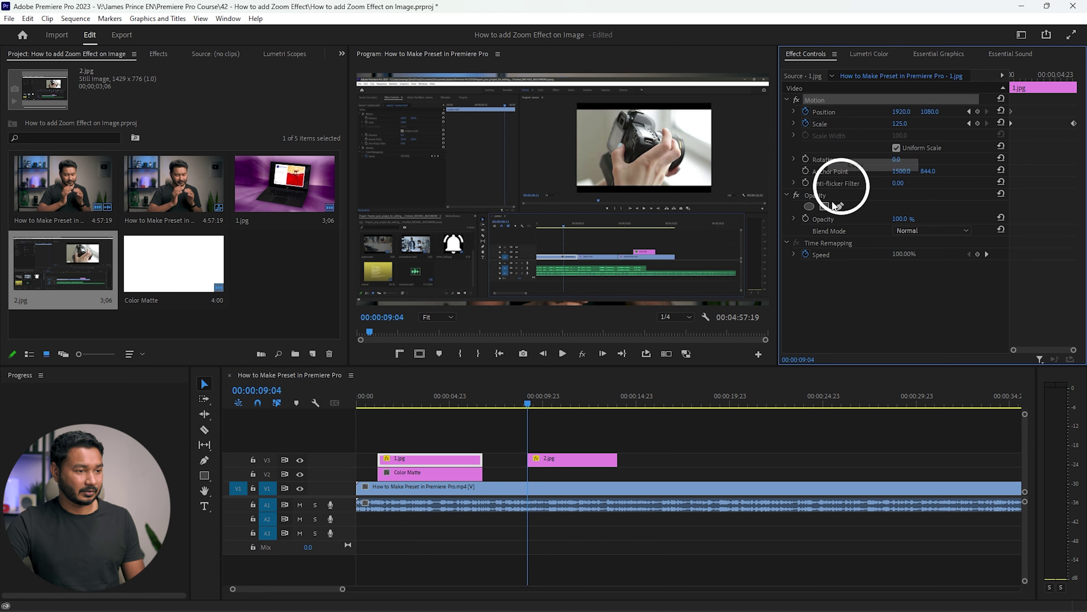
left_click(577, 462)
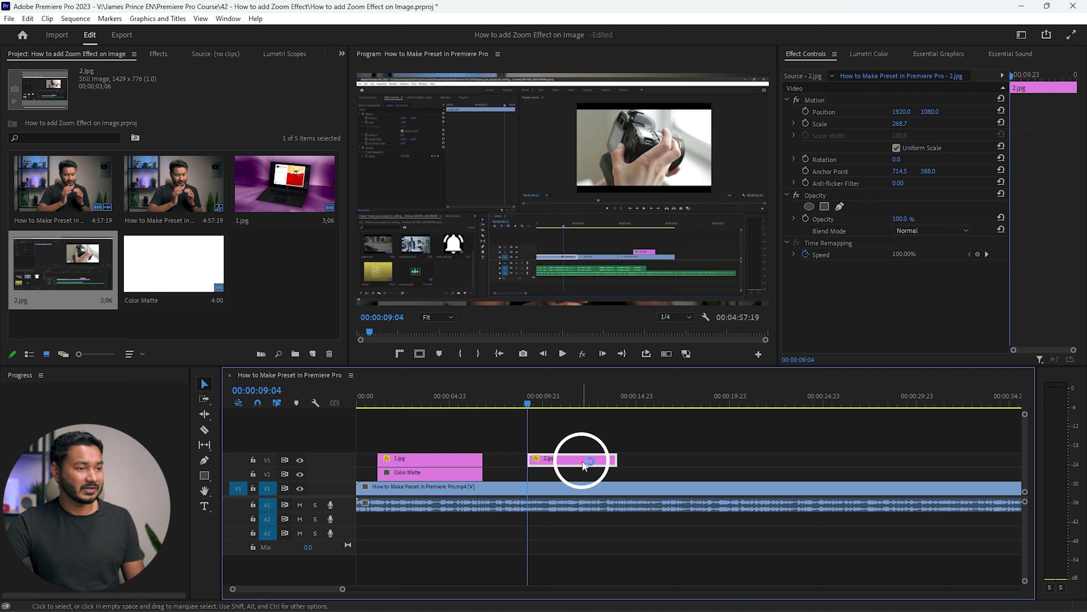
left_click(850, 101)
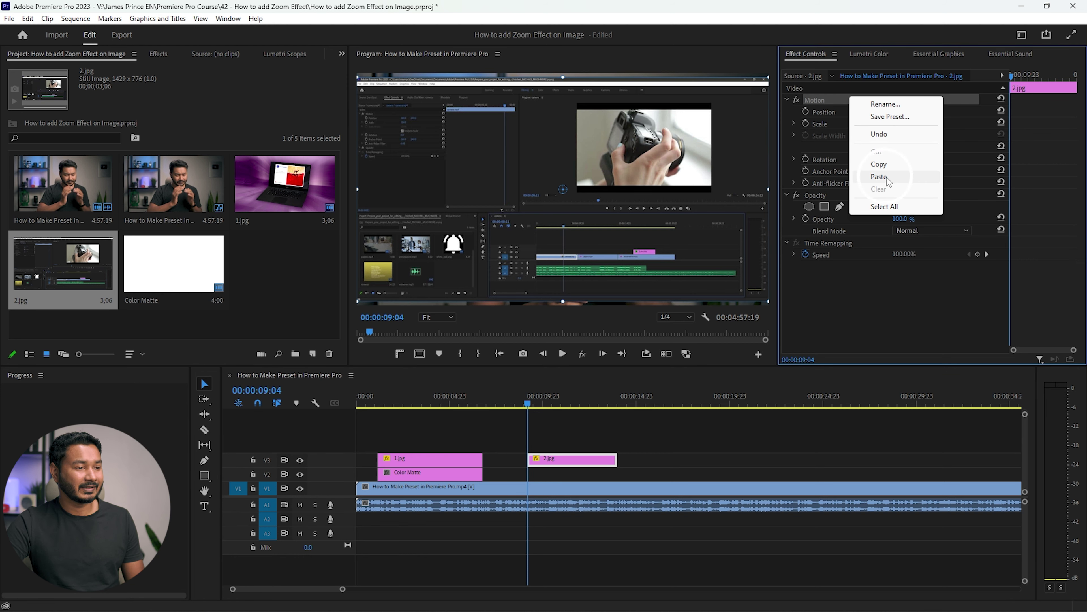
left_click(890, 177)
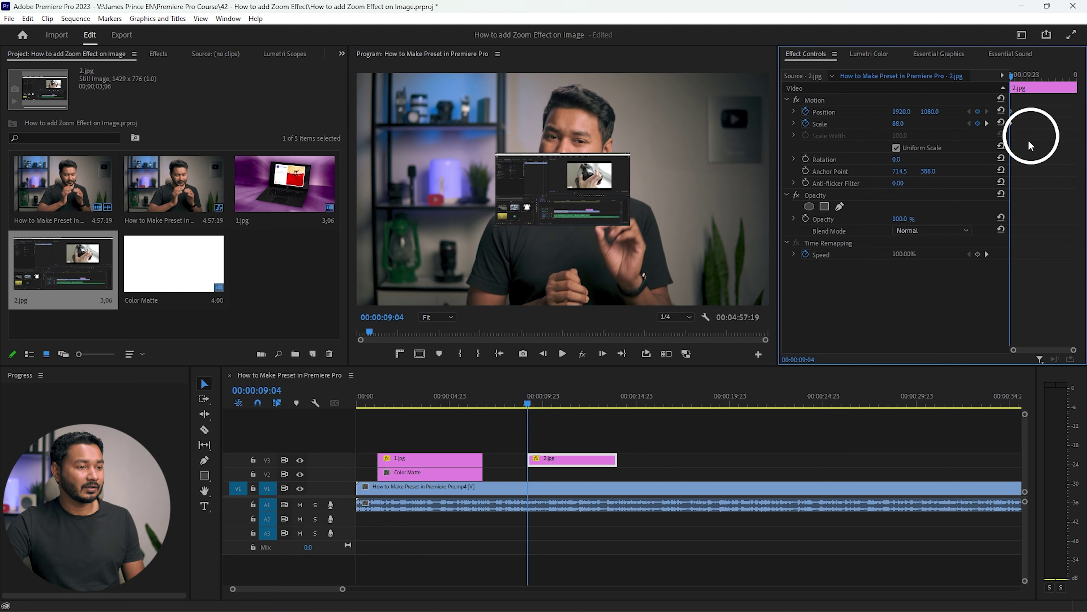
key("space")
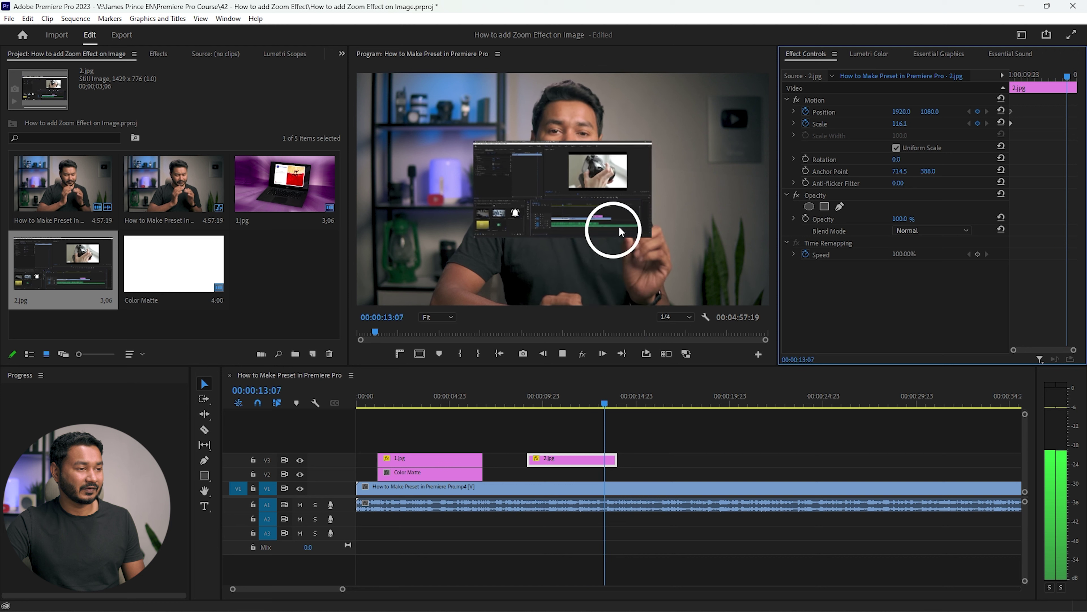
Set 2.jpg's Scale keyframes to 194 at the start and 245.9 at the end, then preview.
key("space")
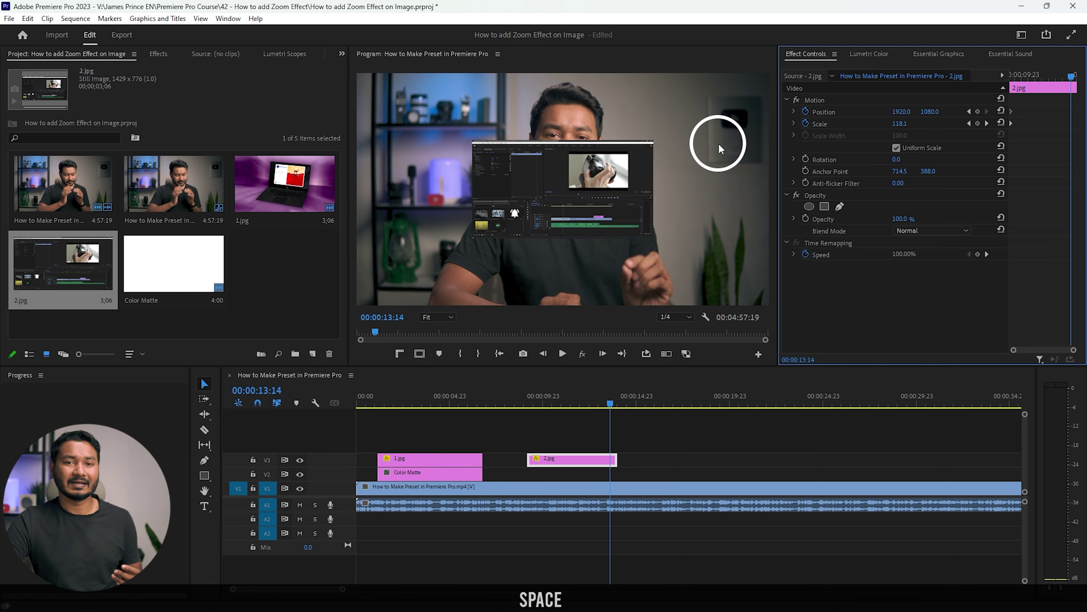
left_click(968, 125)
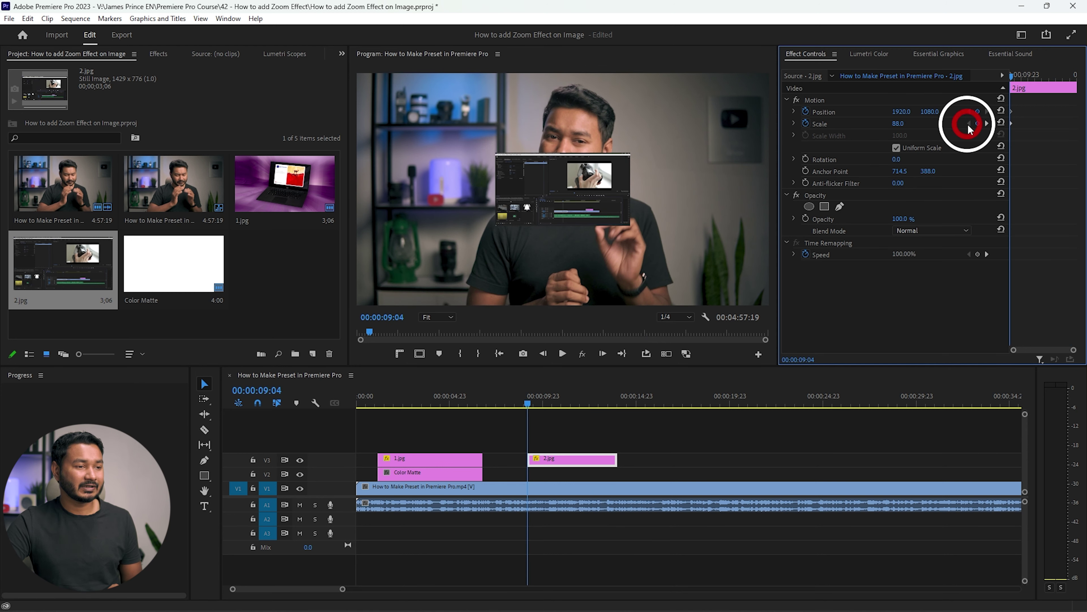
left_click_drag(899, 129, 958, 117)
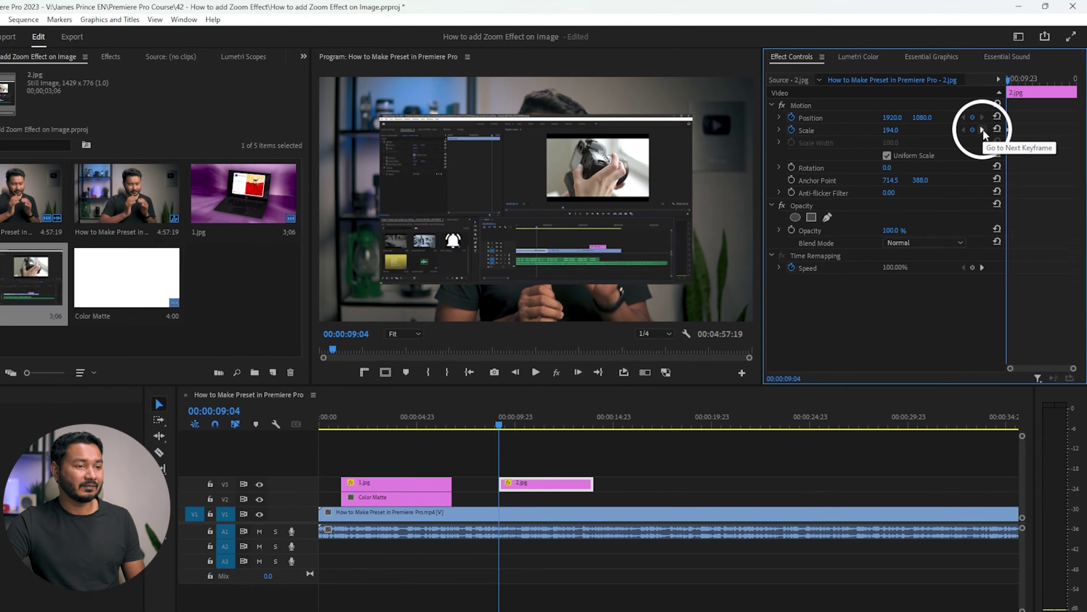
left_click(937, 185)
left_click_drag(920, 123, 966, 129)
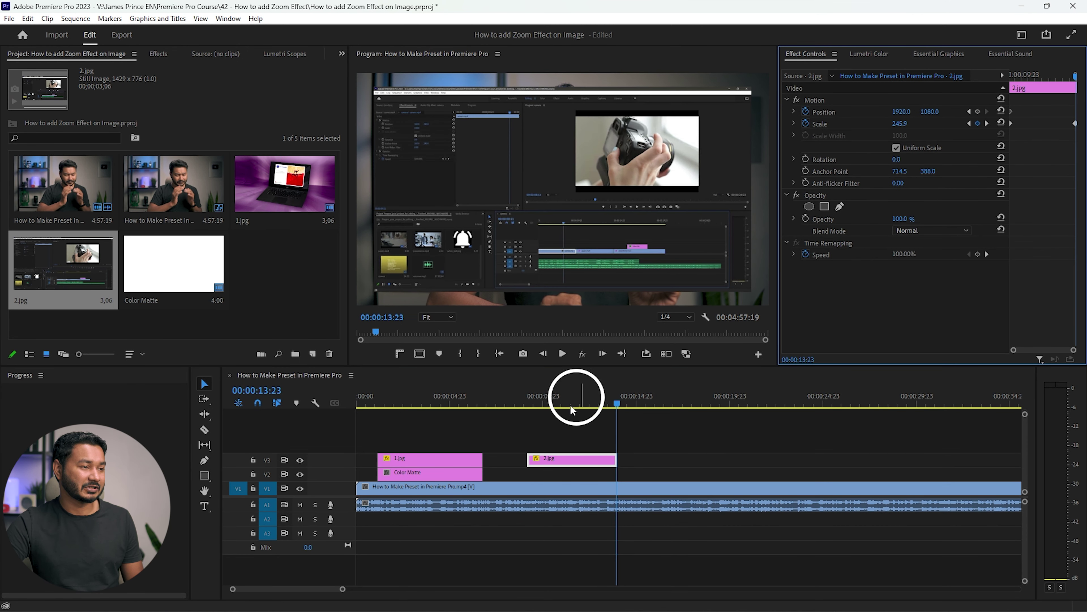
left_click(534, 405)
key("space")
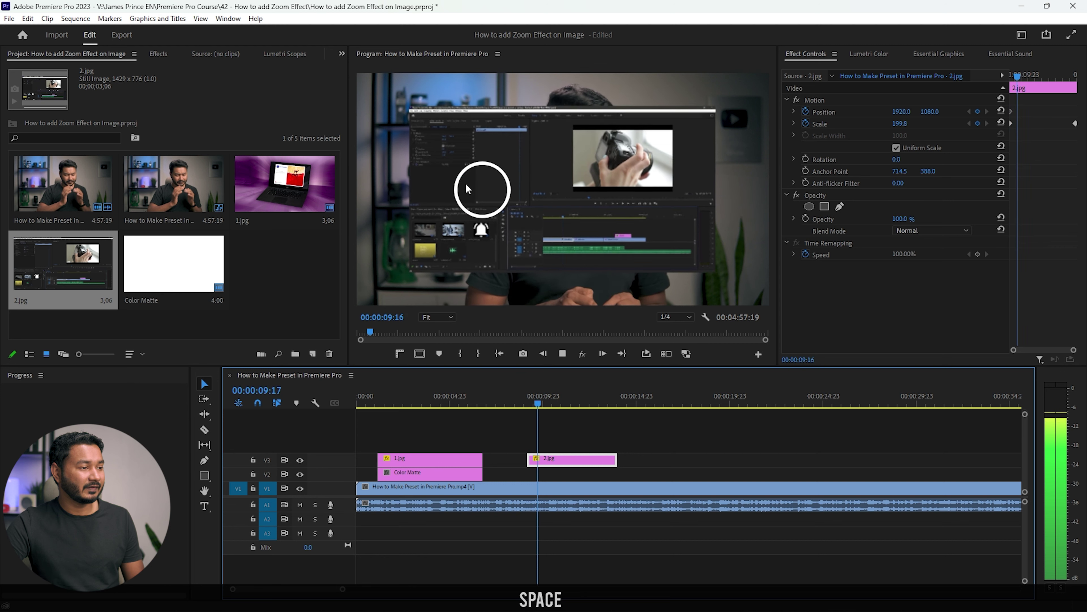
key("space")
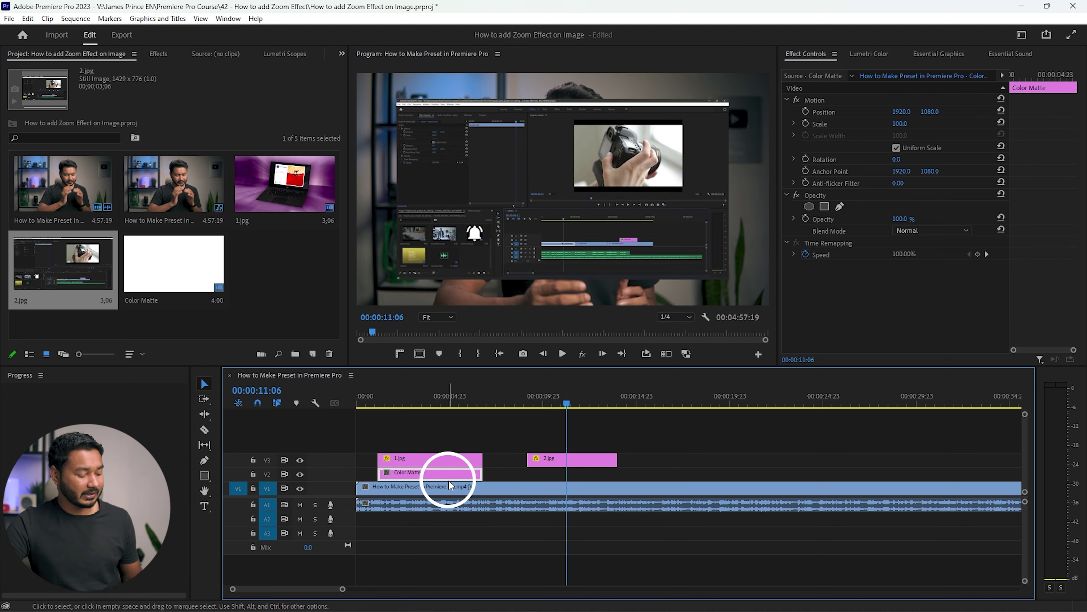
Delete the leftover V2 fragment, trim the Color Matte to end with 2.jpg, and preview.
left_click_drag(425, 474, 576, 482)
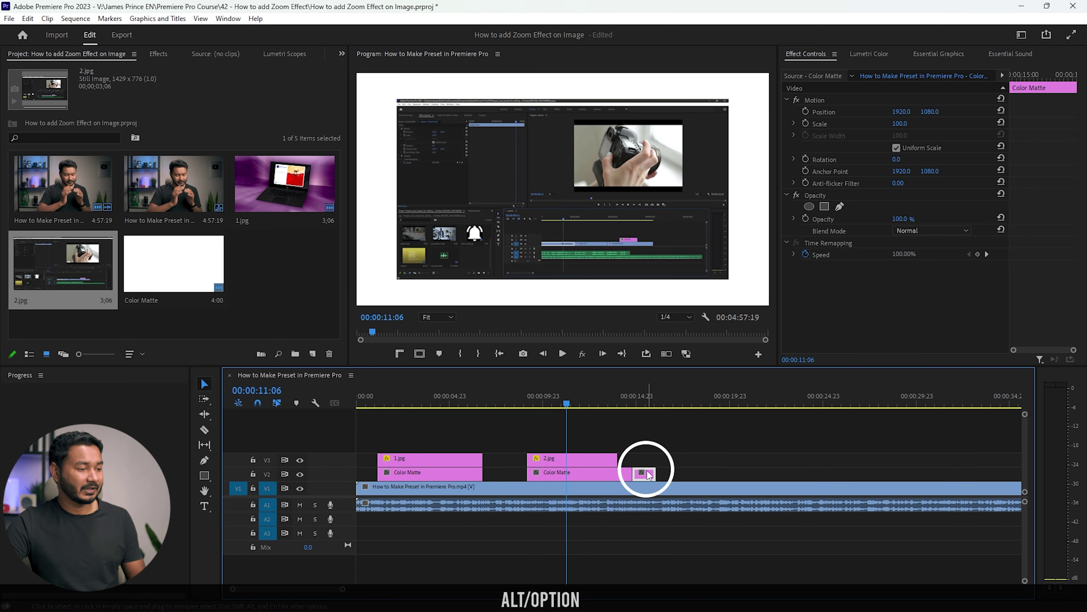
key("Delete")
left_click_drag(624, 474, 614, 472)
left_click(536, 397)
key("space")
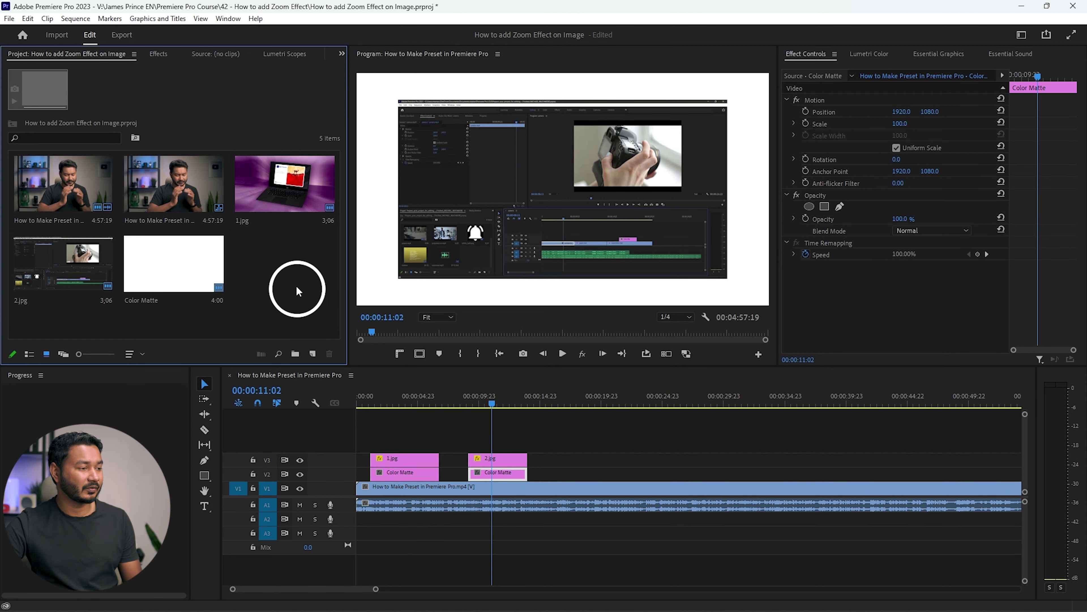
Create a 3840x2160 Adjustment Layer and place it, extended, on V2 after 2.jpg's Color Matte.
right_click(294, 279)
mouse_move(357, 326)
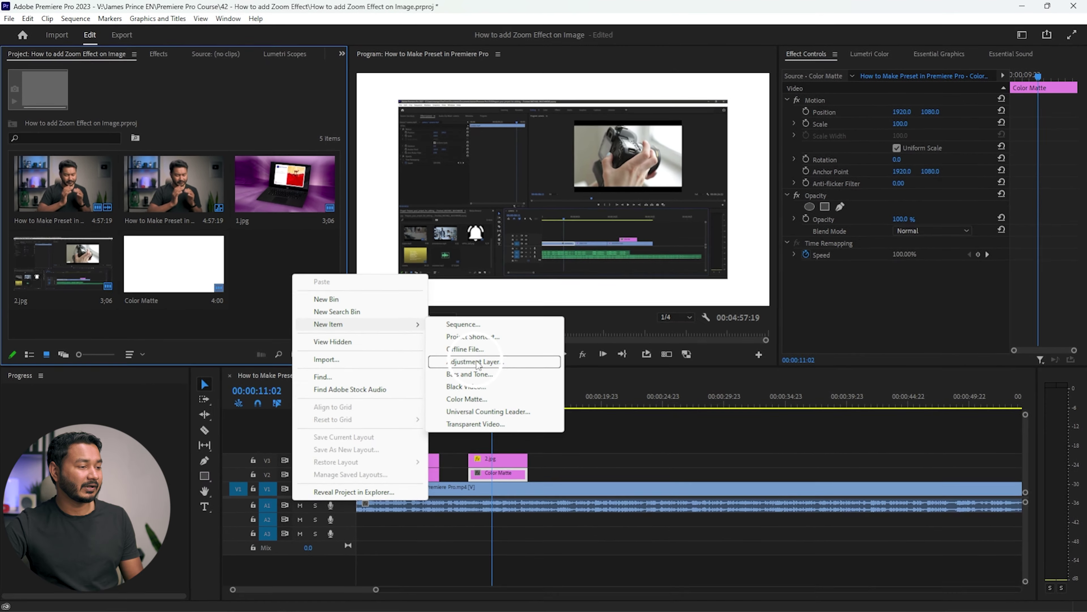
left_click(493, 404)
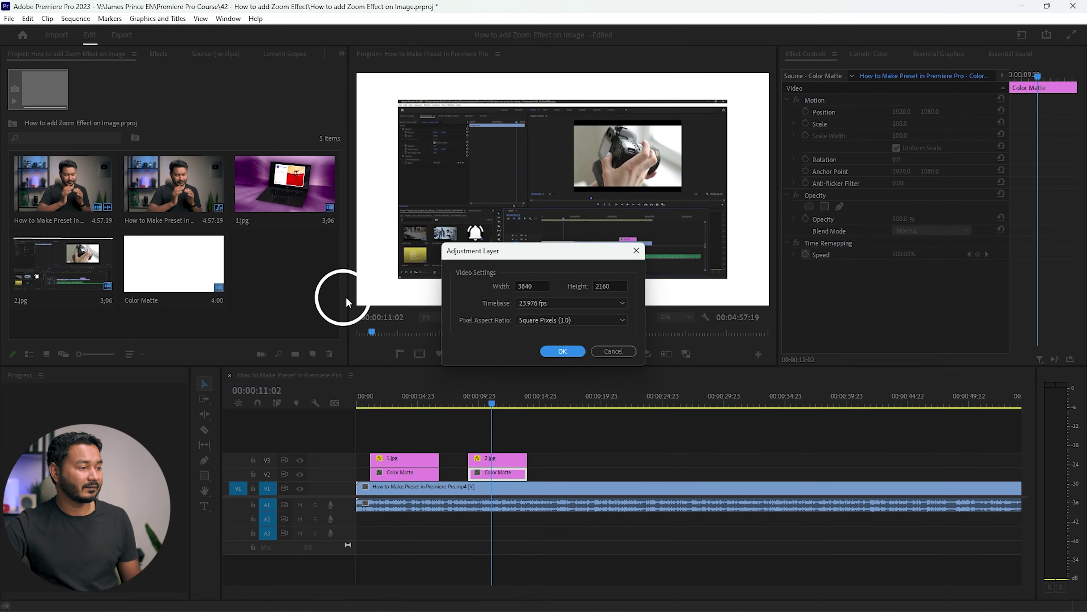
left_click(564, 351)
left_click_drag(277, 260, 633, 473)
left_click(658, 582)
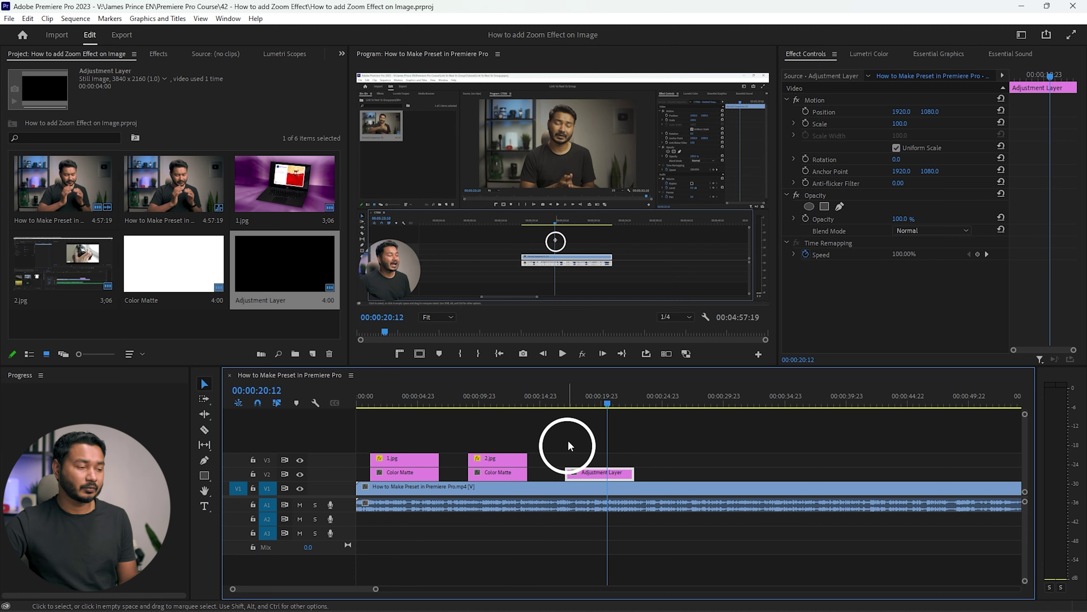
left_click(566, 398)
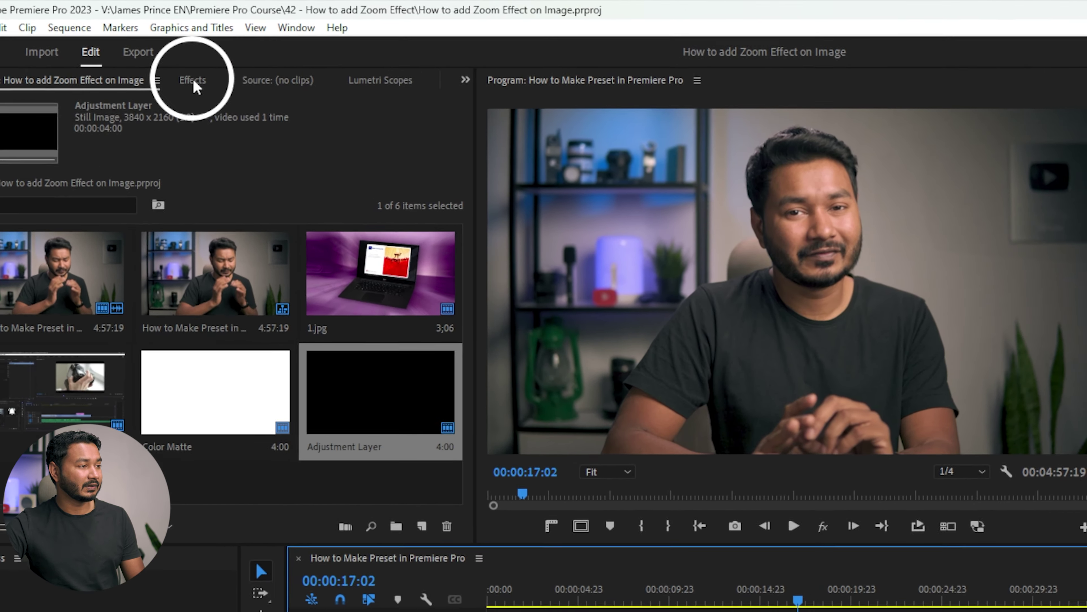
Search effects for 'transf' and apply Distort > Transform to the Adjustment Layer clip.
left_click(158, 54)
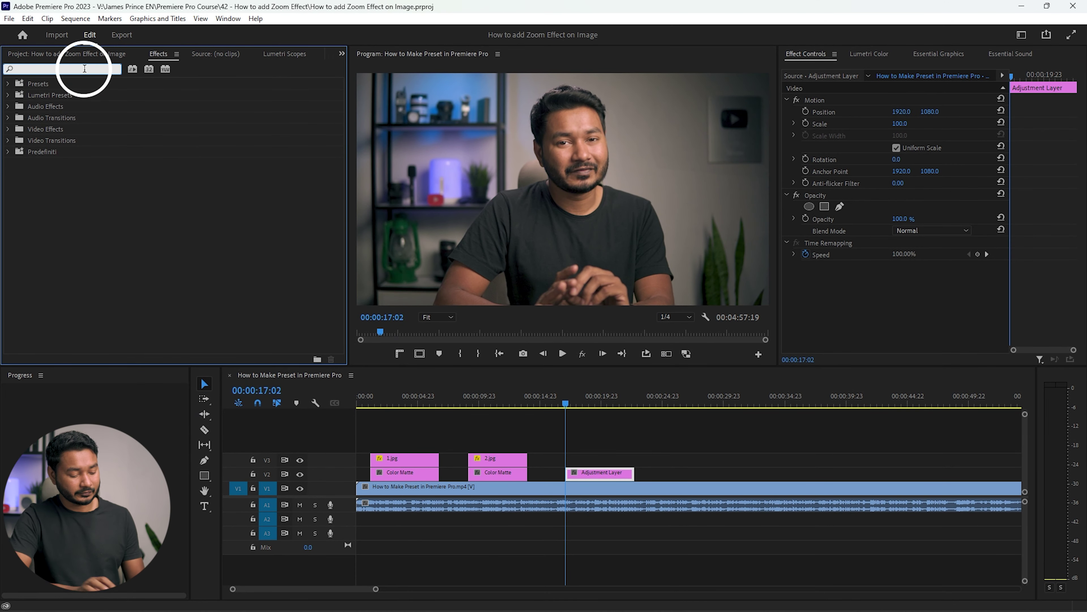
type("transf")
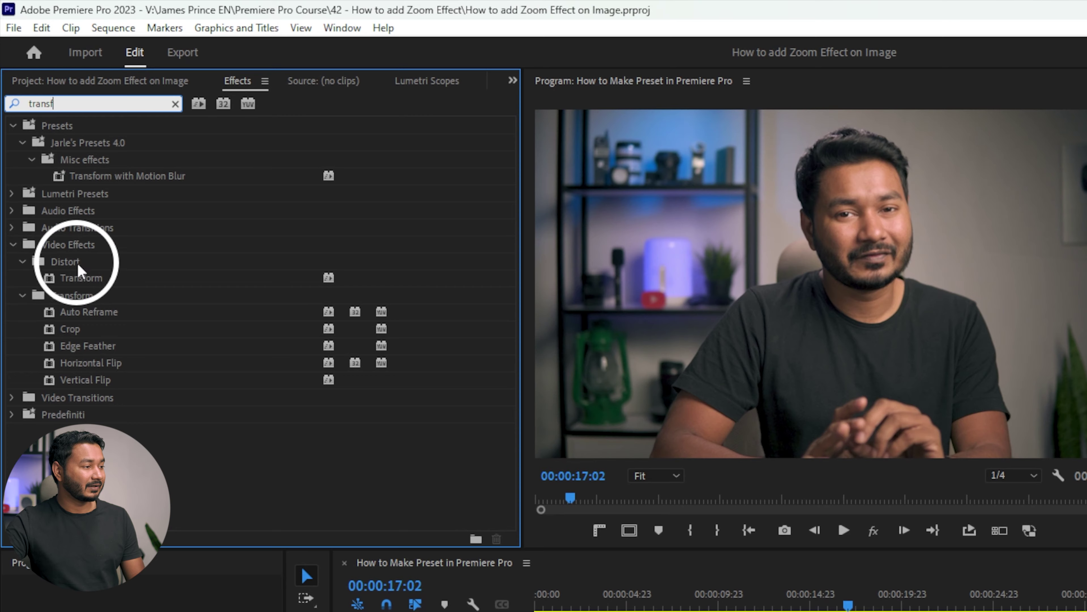
left_click(64, 235)
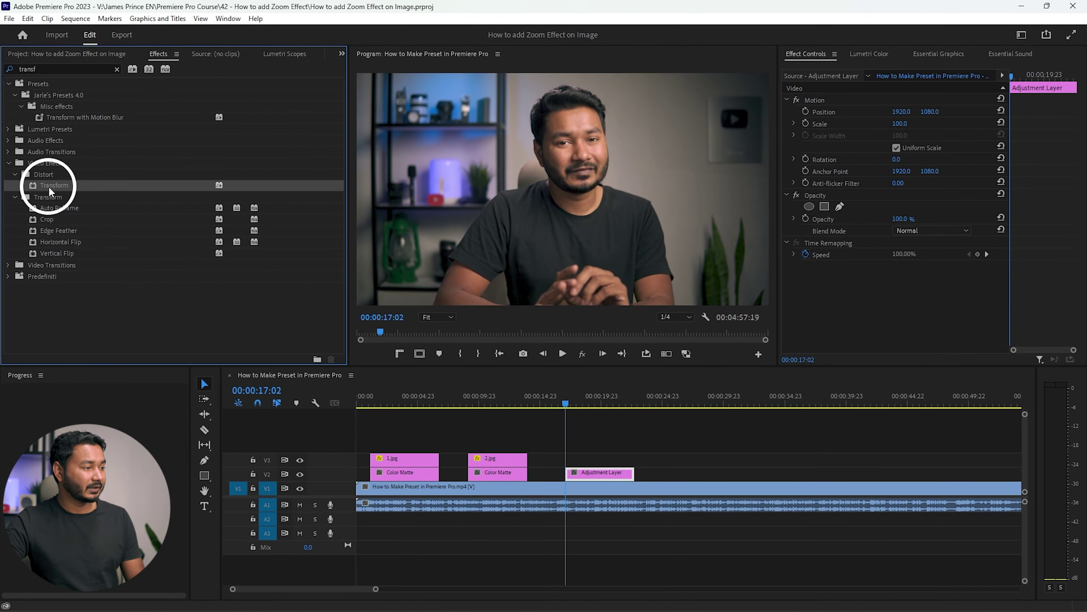
left_click_drag(49, 186, 580, 424)
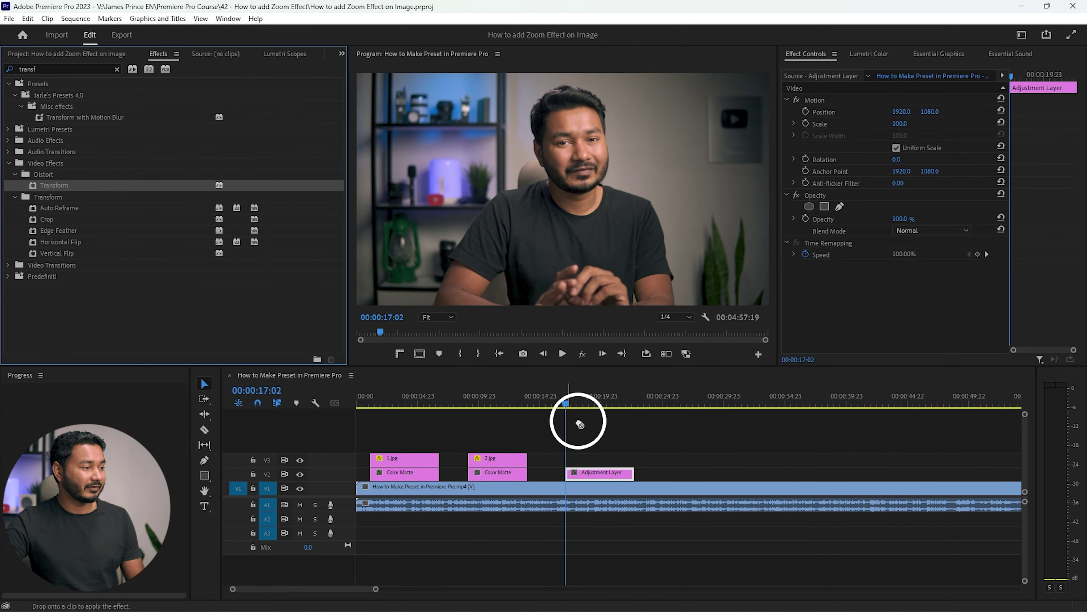
left_click_drag(615, 471, 615, 472)
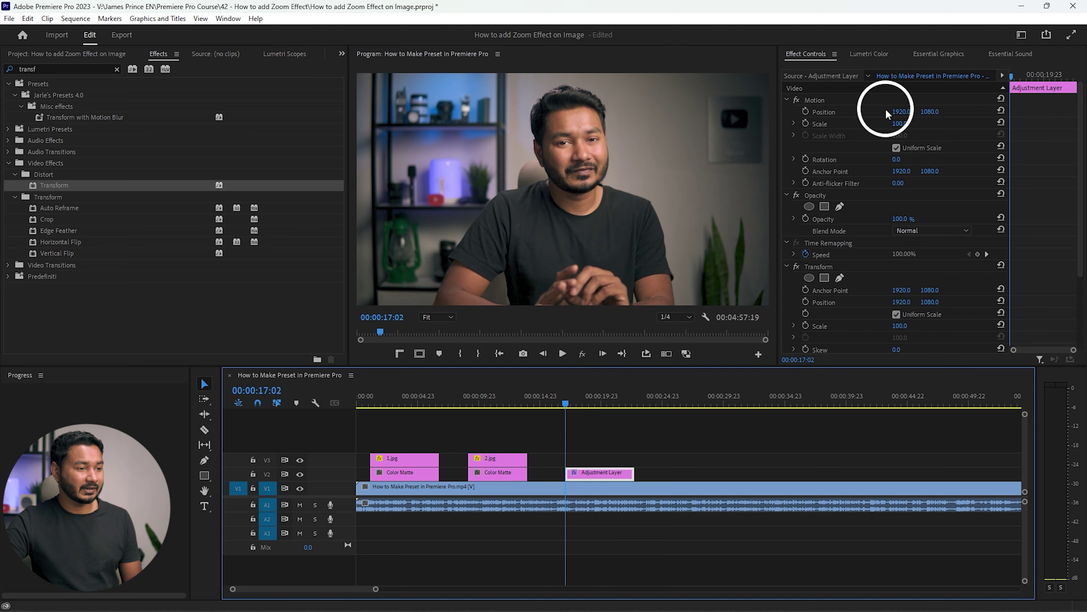
scroll(886, 114, "down", 3)
left_click(827, 178)
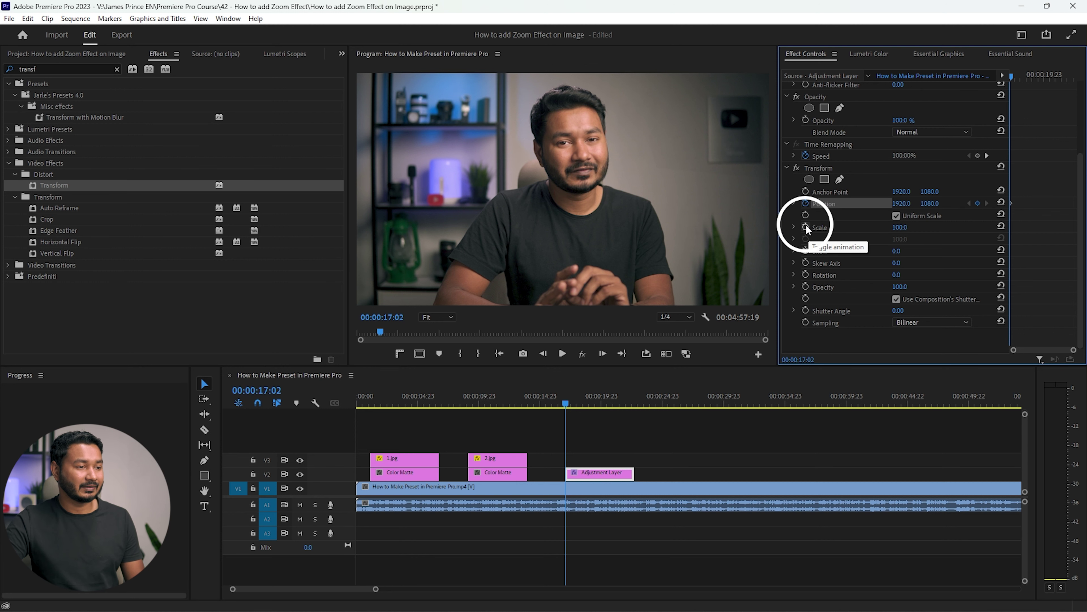
Keyframe the Transform Scale at 130 about two seconds in, removing an extra keyframe.
left_click_drag(568, 401, 598, 404)
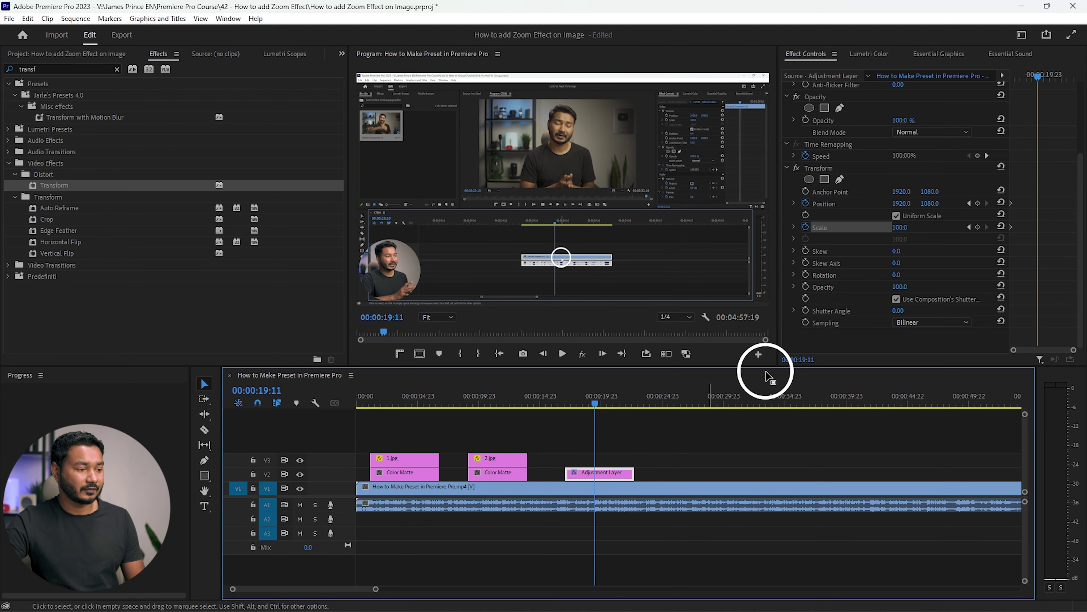
left_click(898, 227)
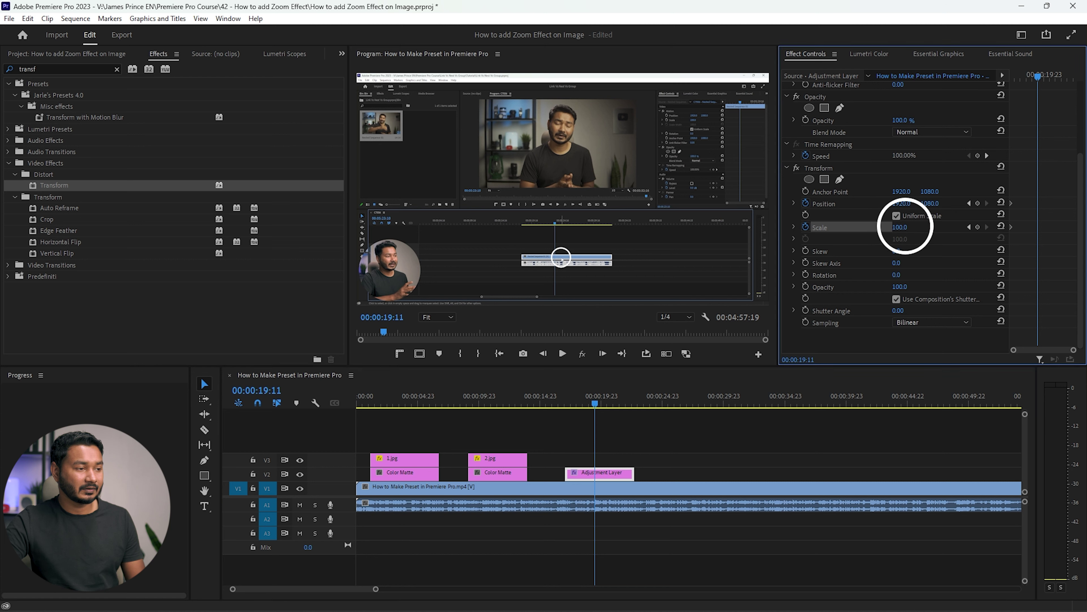
left_click_drag(914, 226, 940, 232)
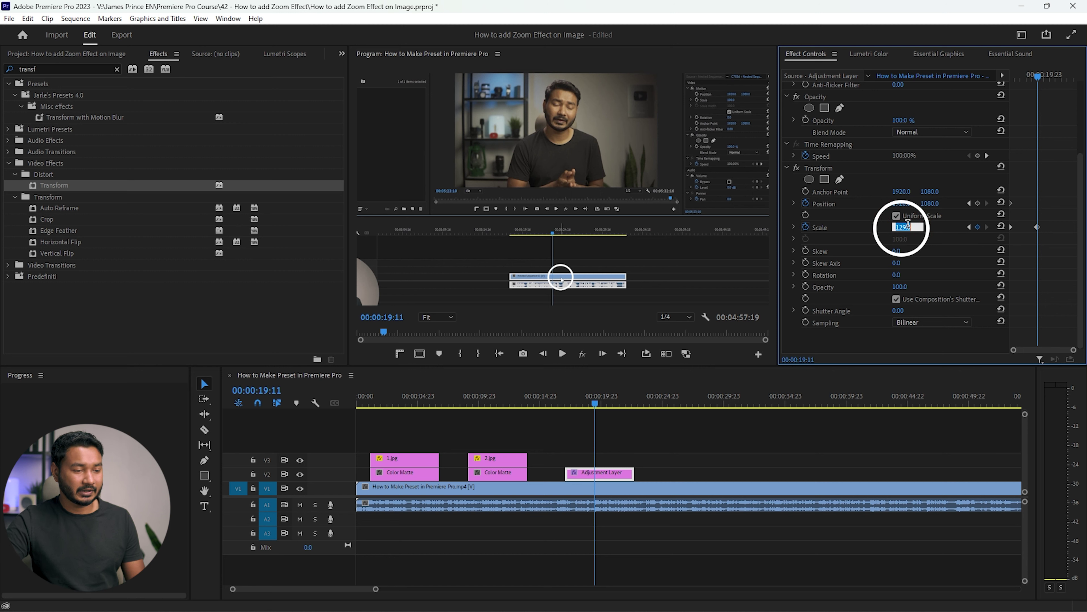
type("130")
key("Return")
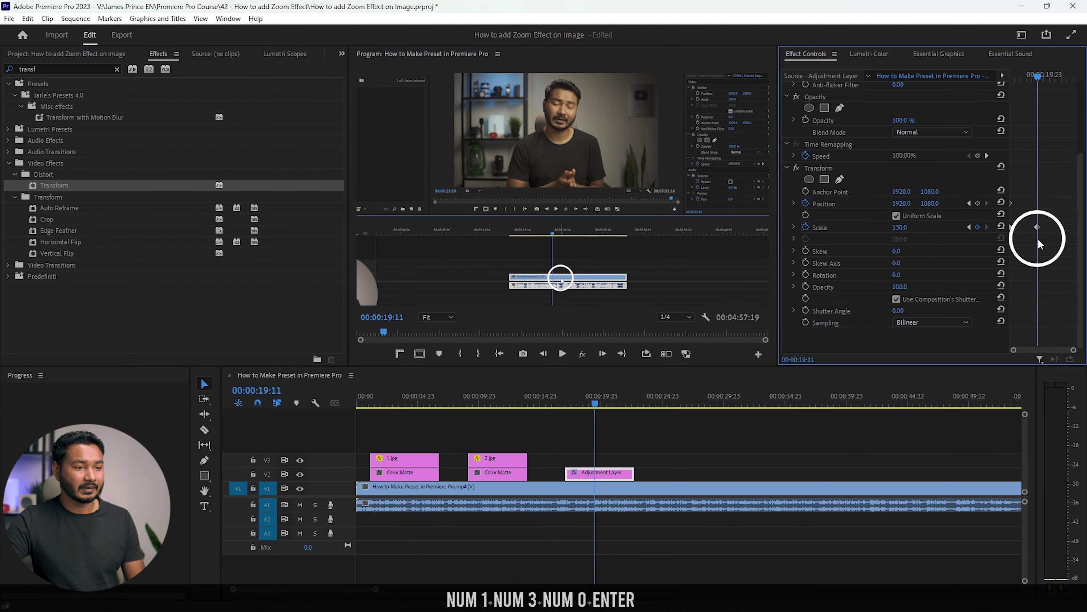
left_click(1037, 227)
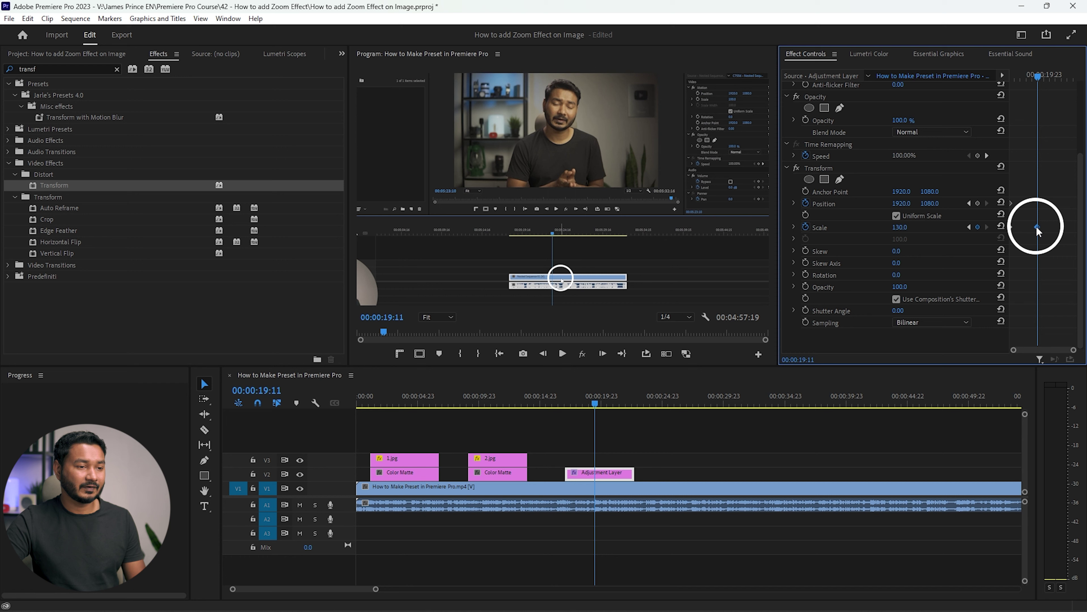
key("Delete")
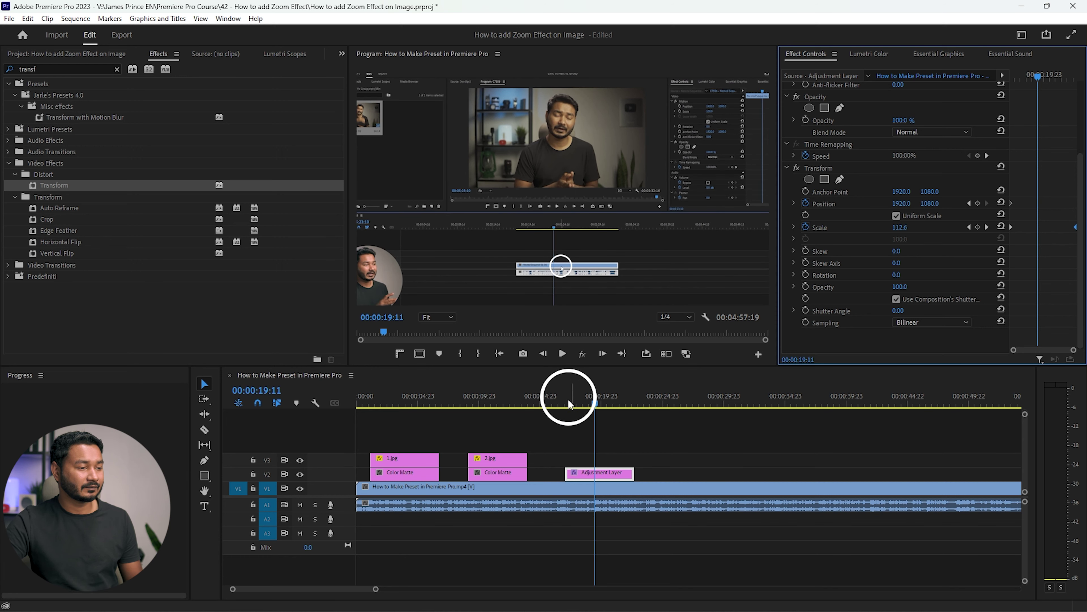
Preview the adjustment layer zoom, then place 1.jpg on V2 around 28 seconds.
left_click(566, 394)
key("space")
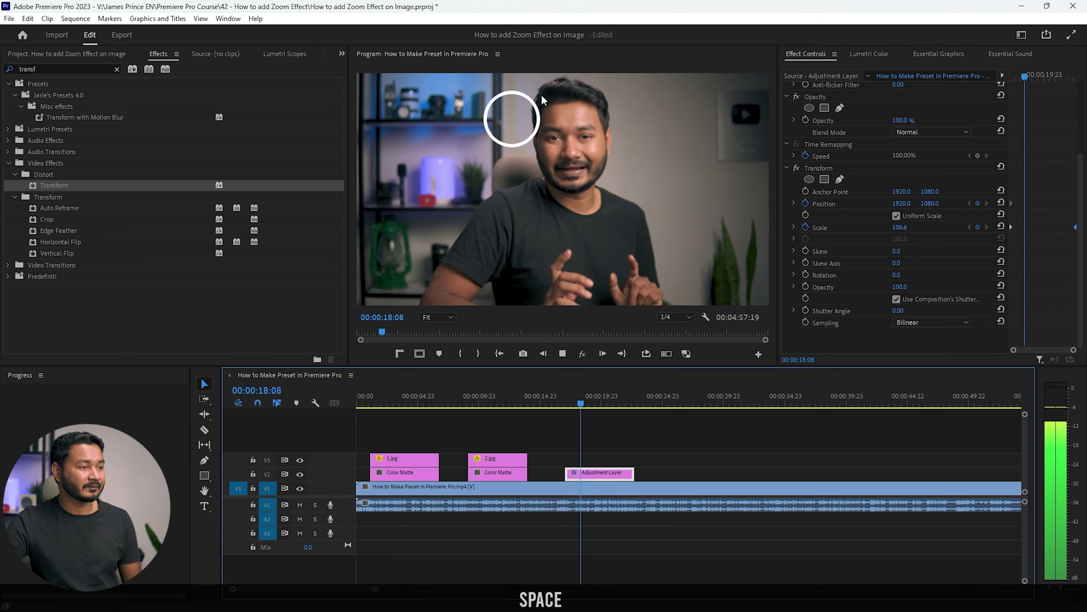
key("space")
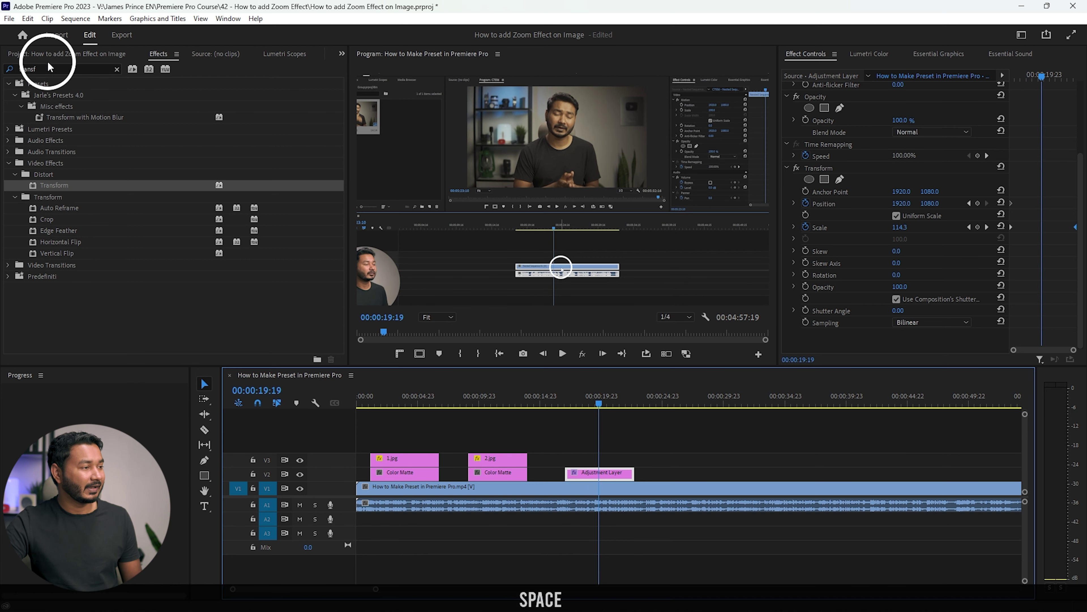
left_click(35, 53)
left_click_drag(298, 188, 717, 471)
Move the Adjustment Layer to V3 above 1.jpg, preview it, then place 2.jpg after.
left_click(702, 397)
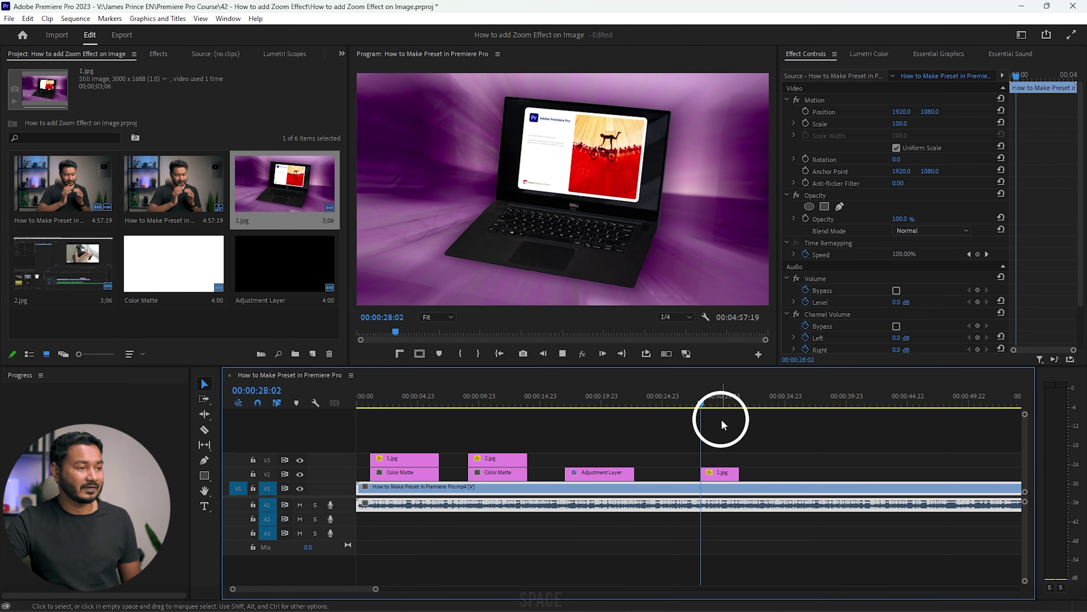
key("space")
key("space")
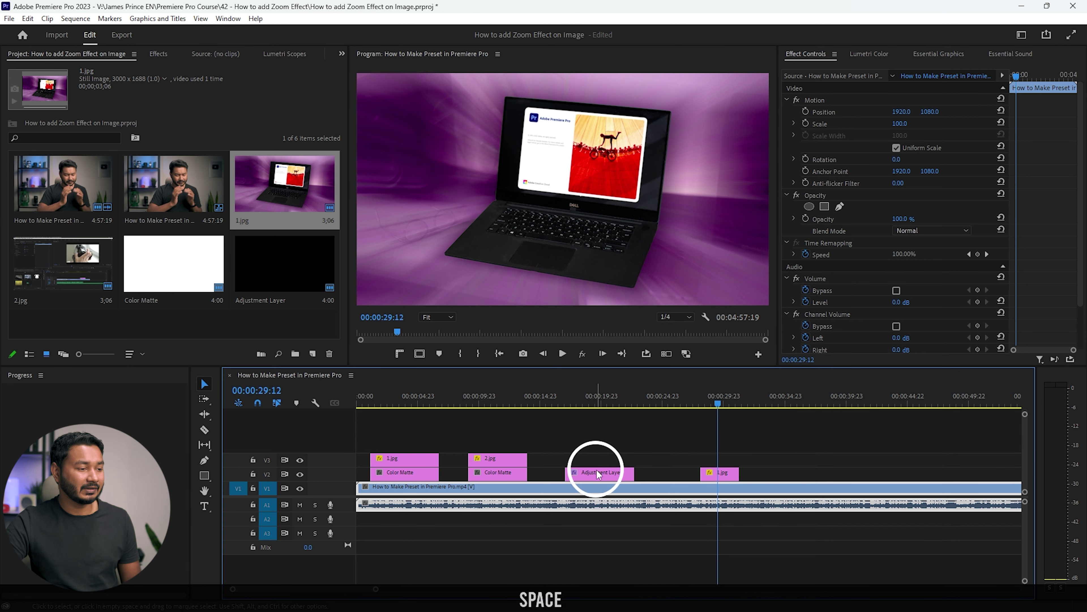
left_click_drag(598, 478, 769, 474)
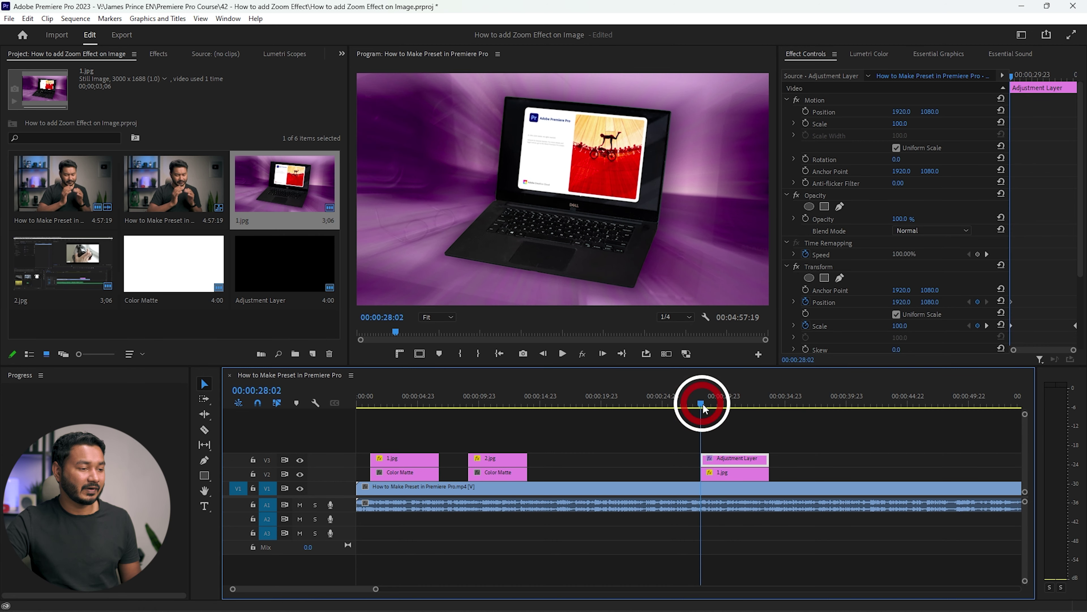
key("space")
scroll(694, 417, "down", 2)
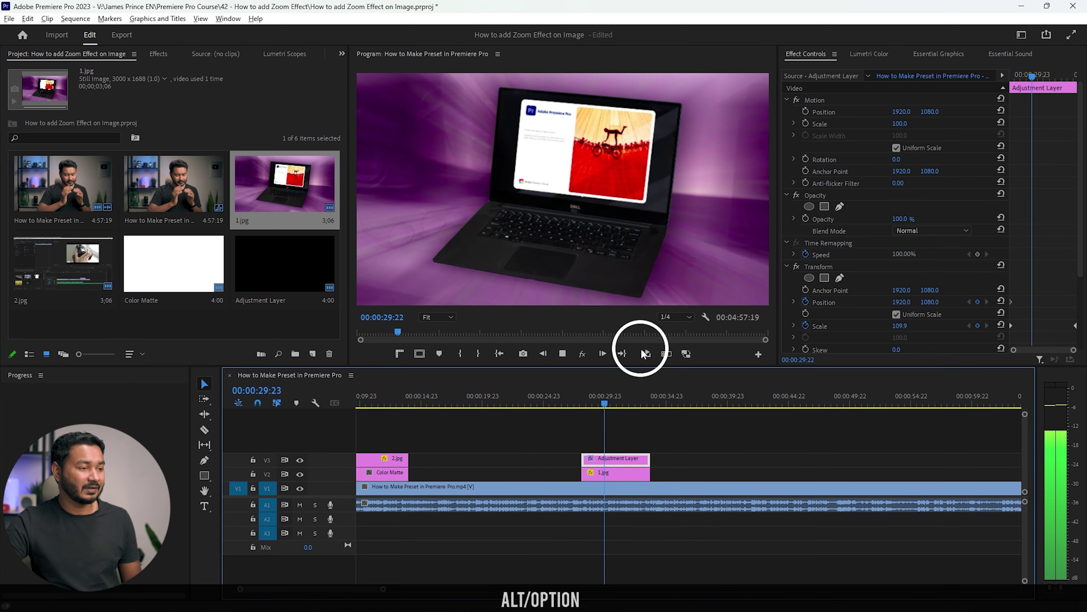
key("alt+space")
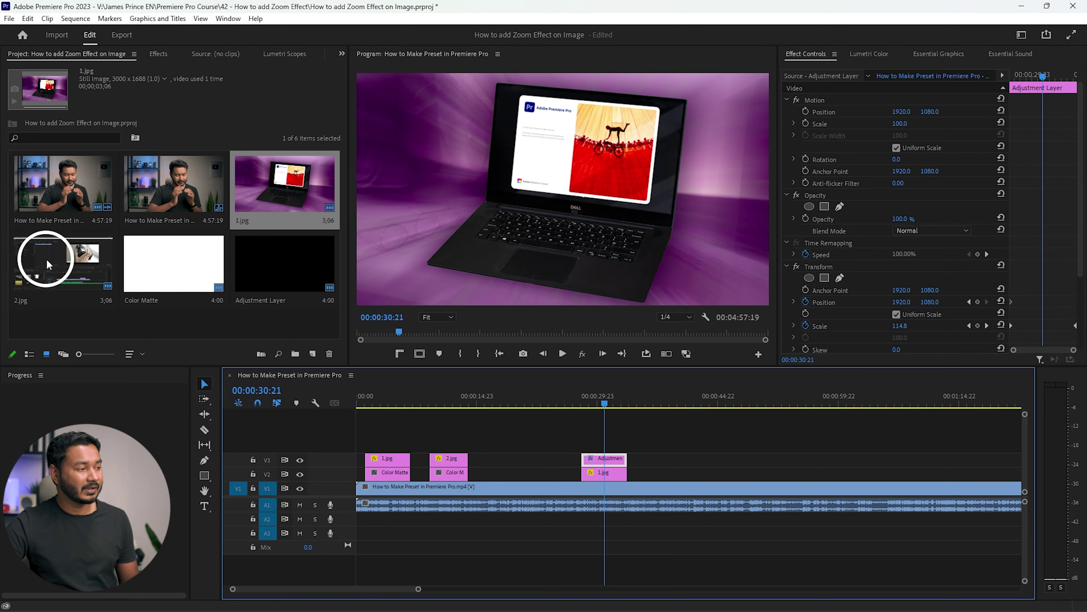
left_click_drag(46, 258, 708, 472)
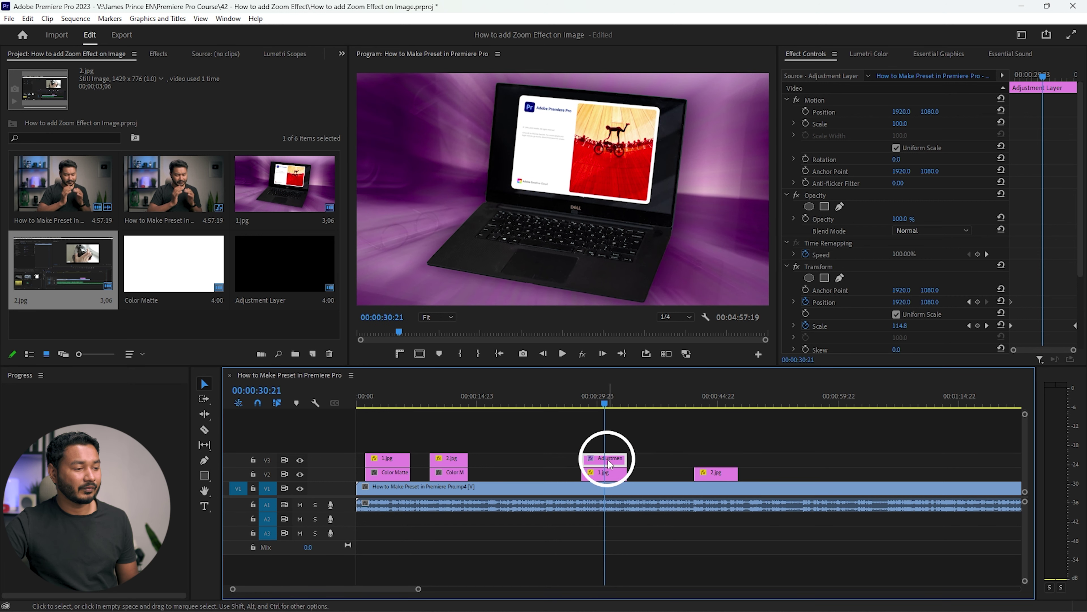
Duplicate the zoom Adjustment Layer onto V3 above 2.jpg and play it back.
left_click_drag(601, 459, 708, 467)
left_click(693, 403)
key("space")
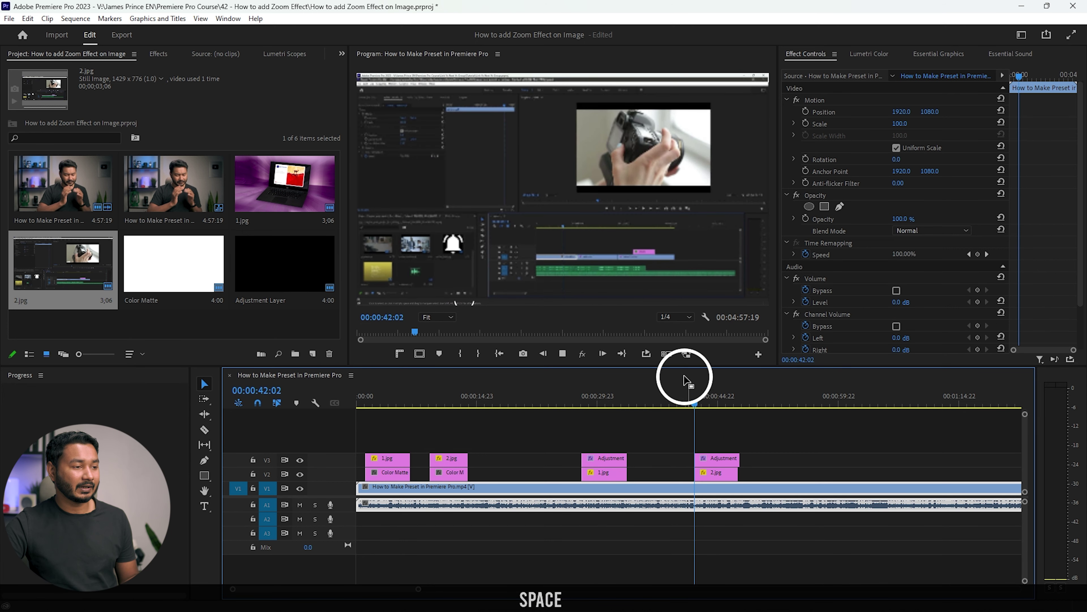